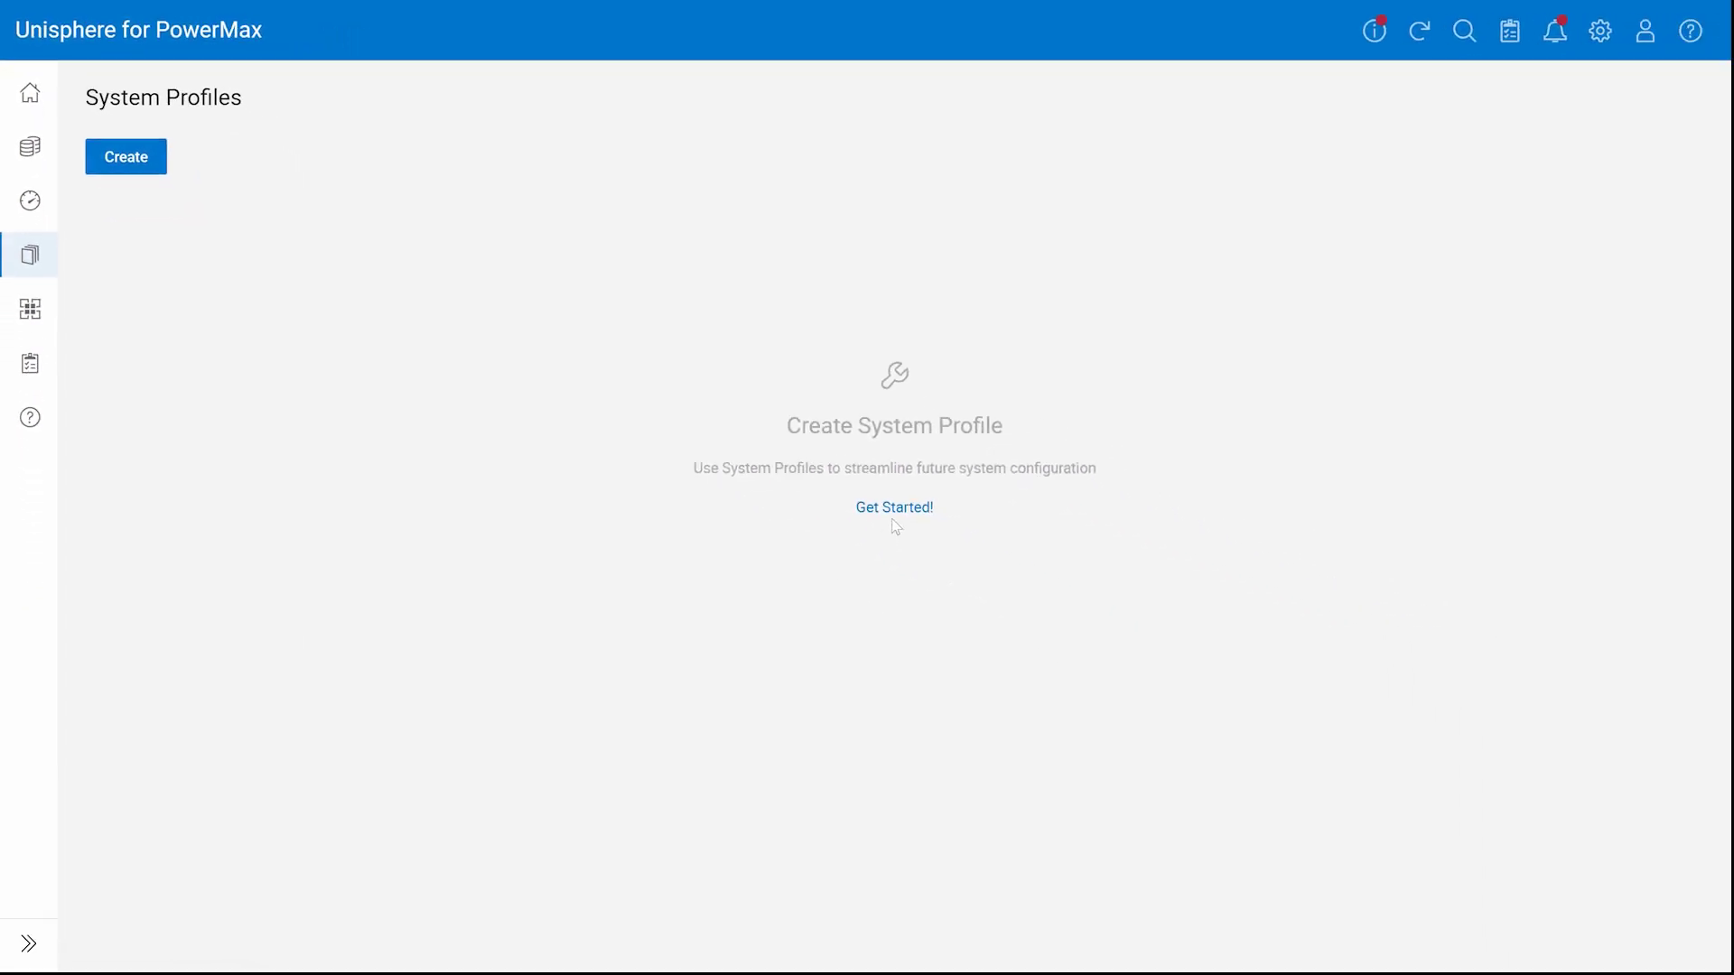
Start a new system profile with Get Started! on the empty System Profiles page.
{"action": "left_click", "coordinate": [894, 511]}
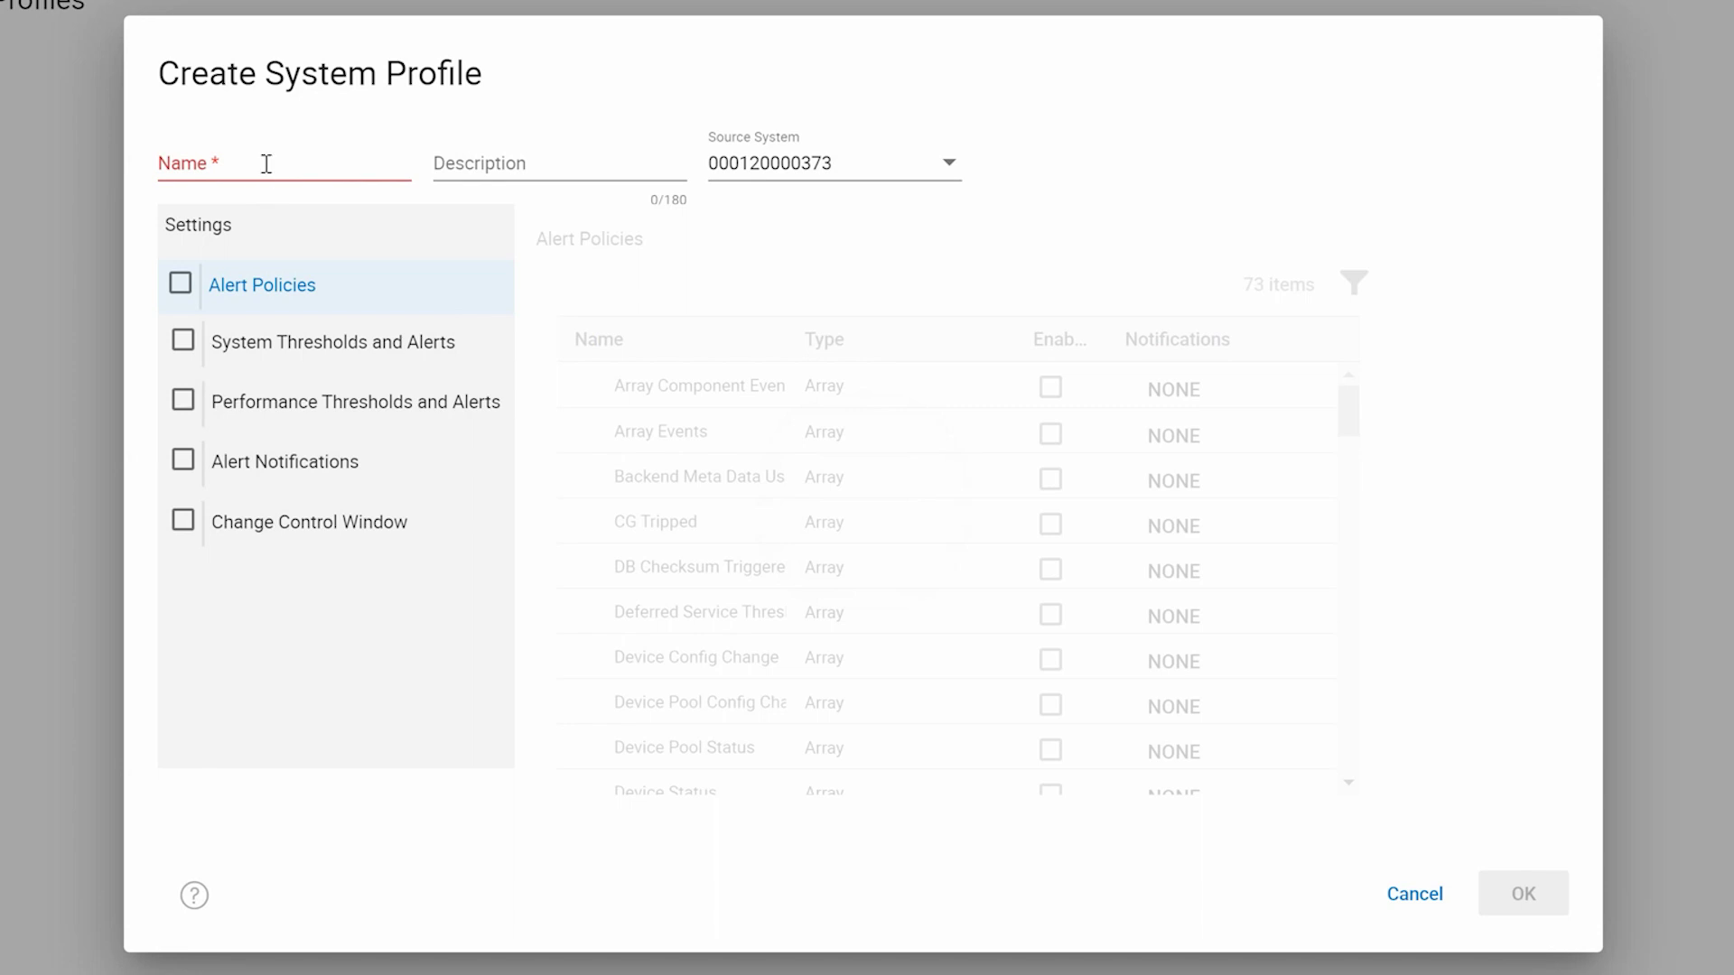
{"action": "left_click", "coordinate": [264, 163]}
{"action": "type", "text": "test"}
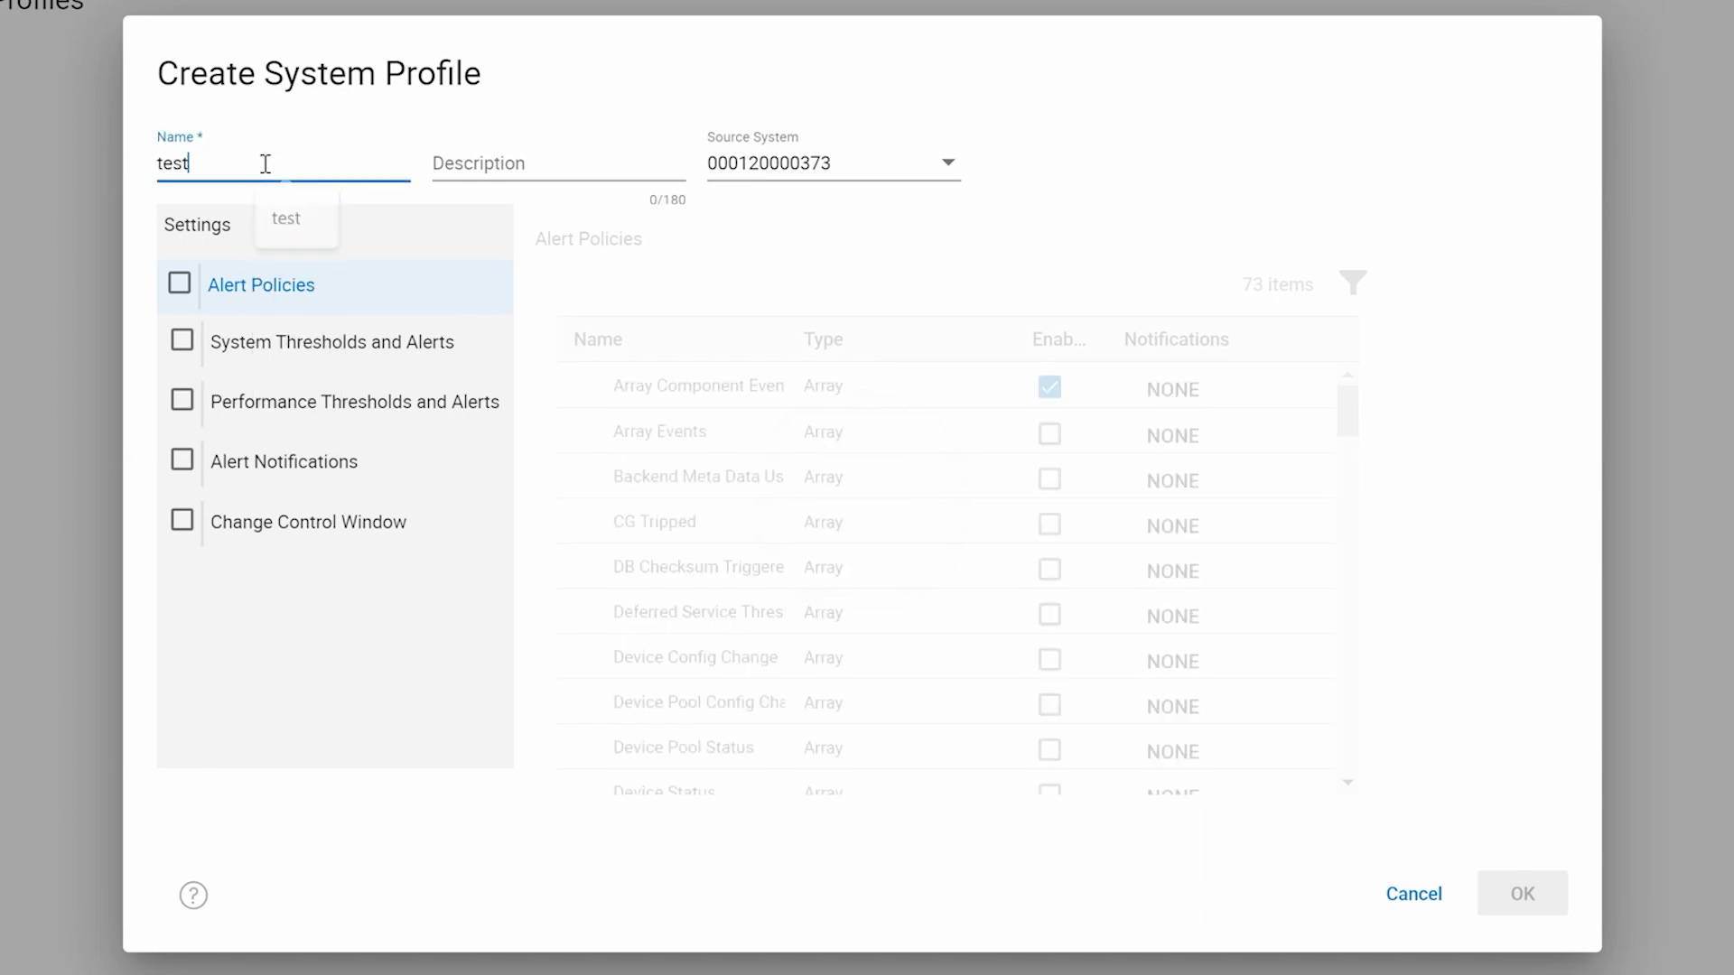
{"action": "left_click", "coordinate": [469, 165]}
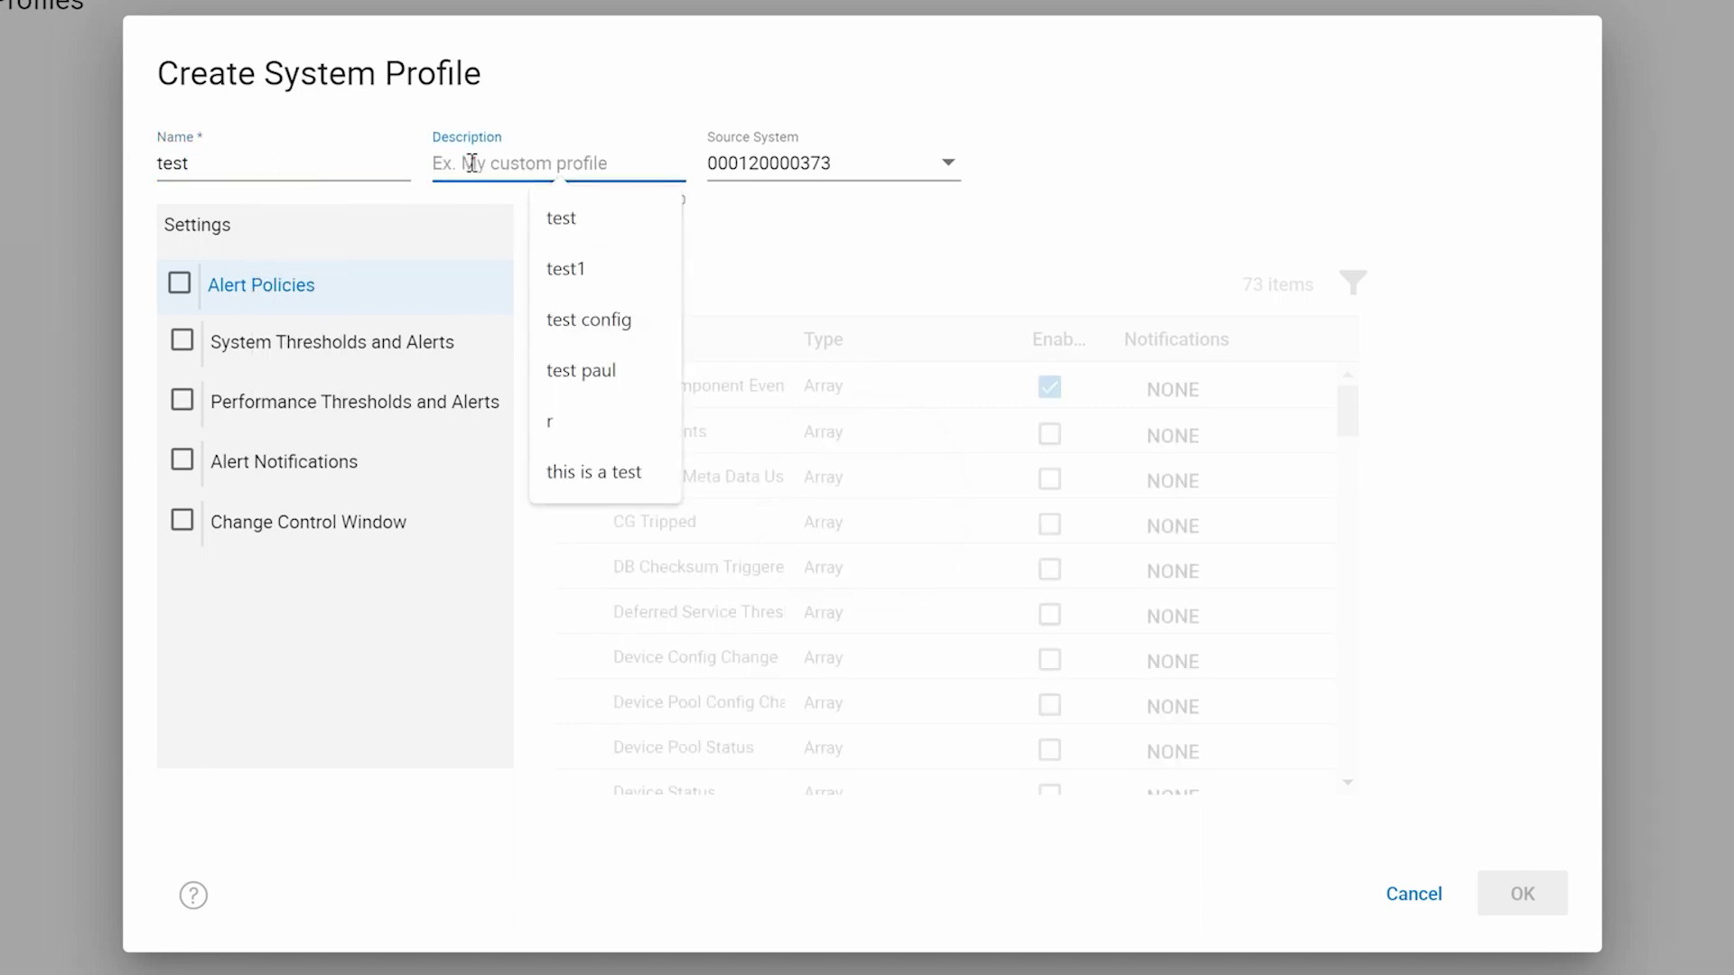
{"action": "type", "text": "test"}
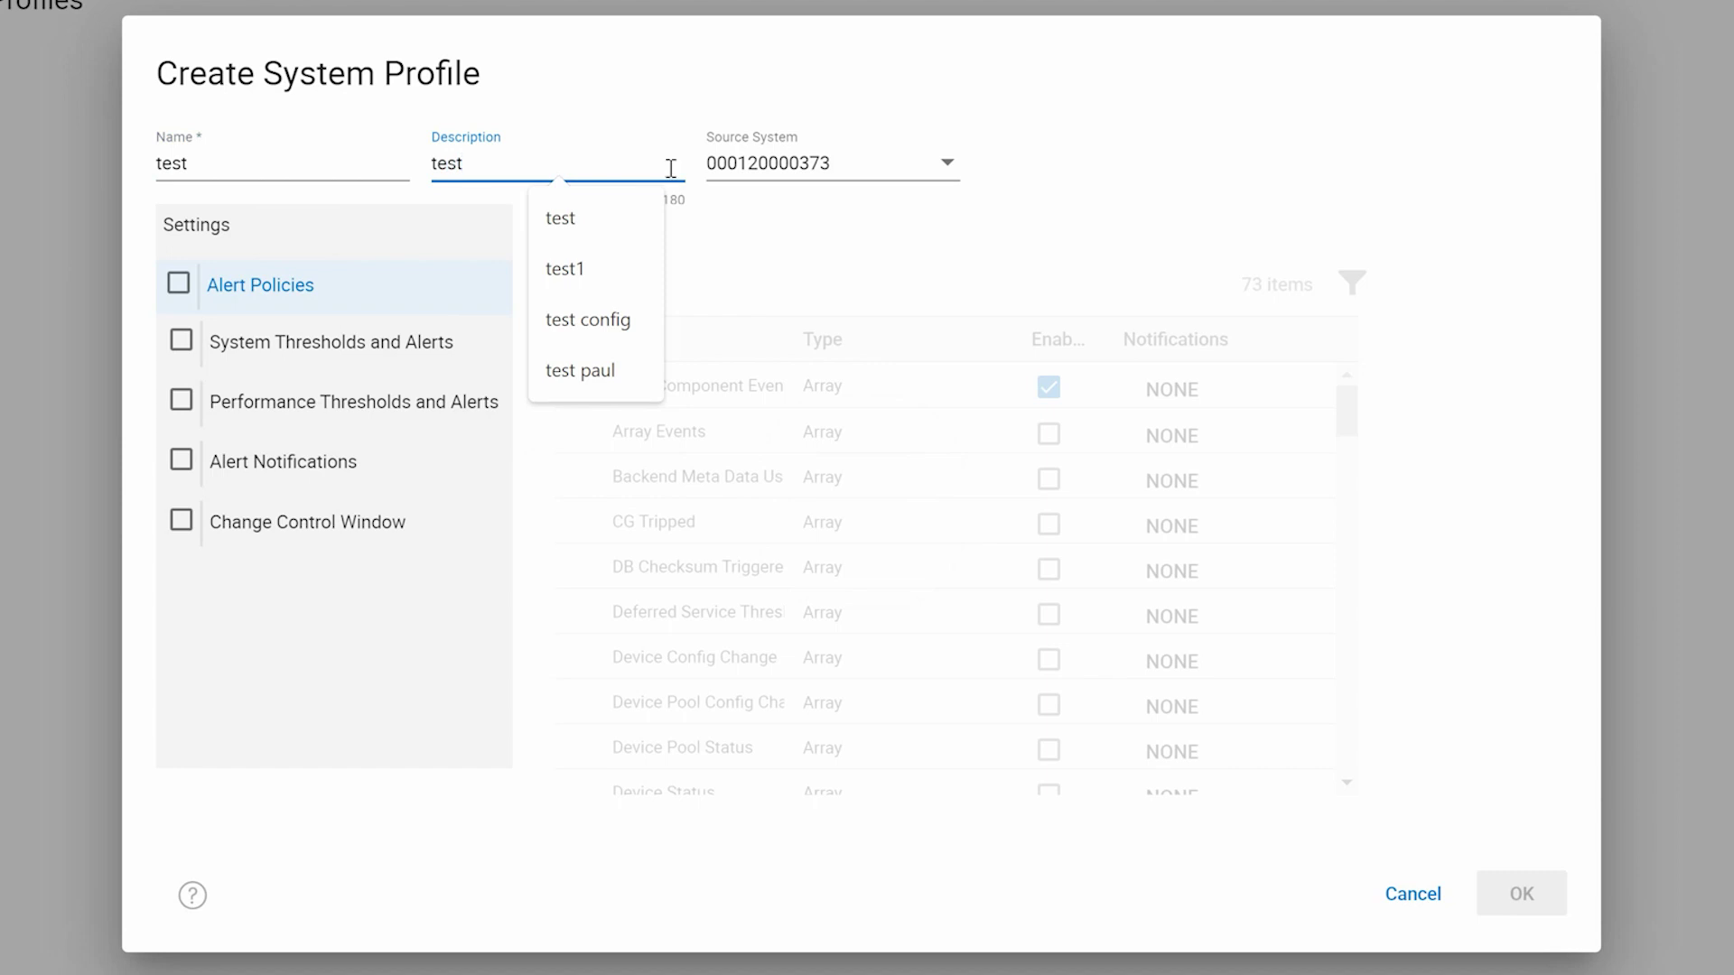
{"action": "left_click", "coordinate": [945, 165]}
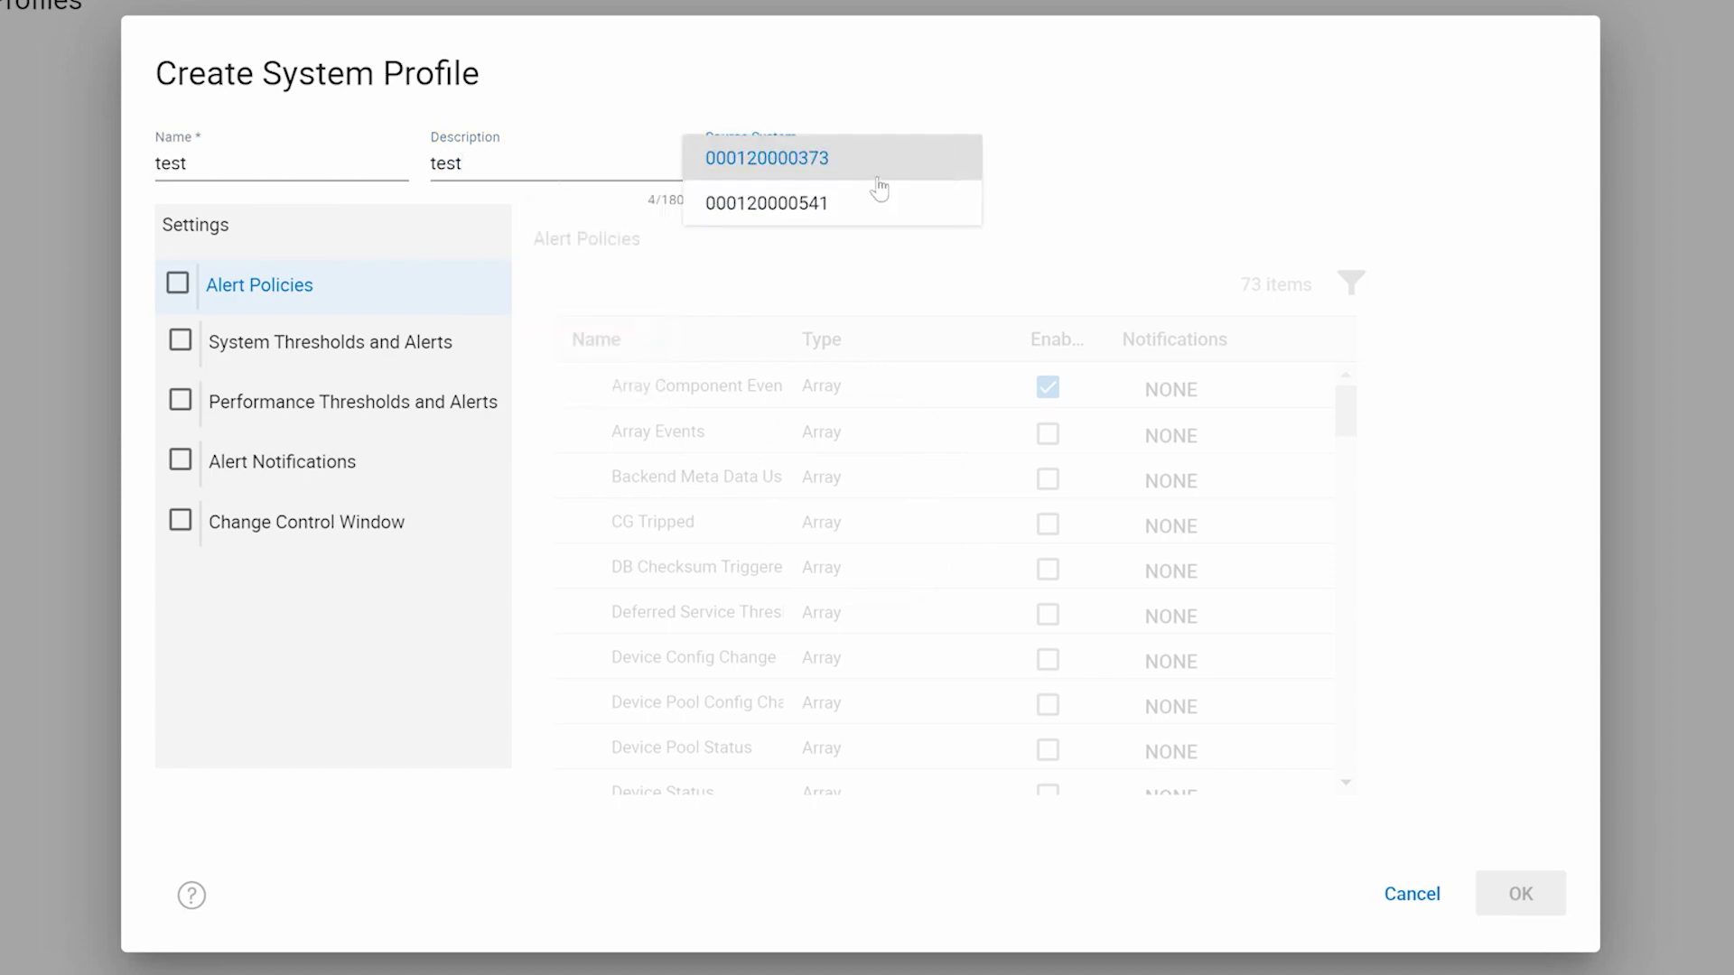
{"action": "left_click", "coordinate": [870, 160]}
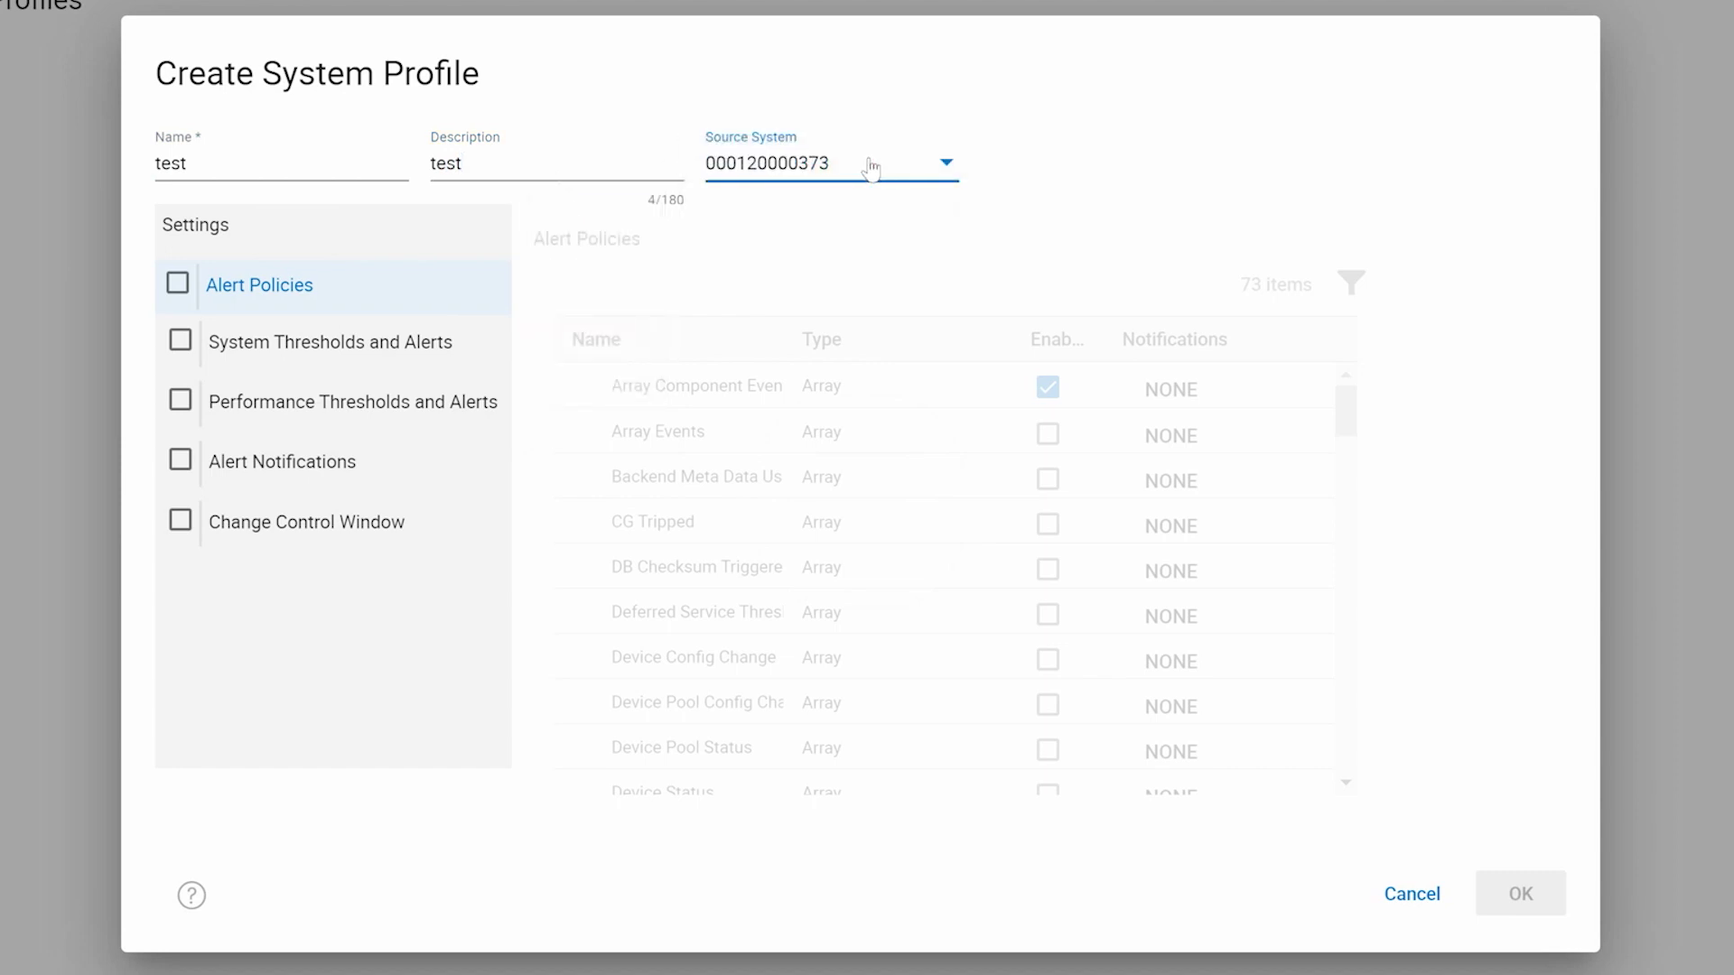
Include Alert Policies with Array Events, plus System Thresholds and Alerts, trying a 65% warning.
{"action": "left_click", "coordinate": [177, 283]}
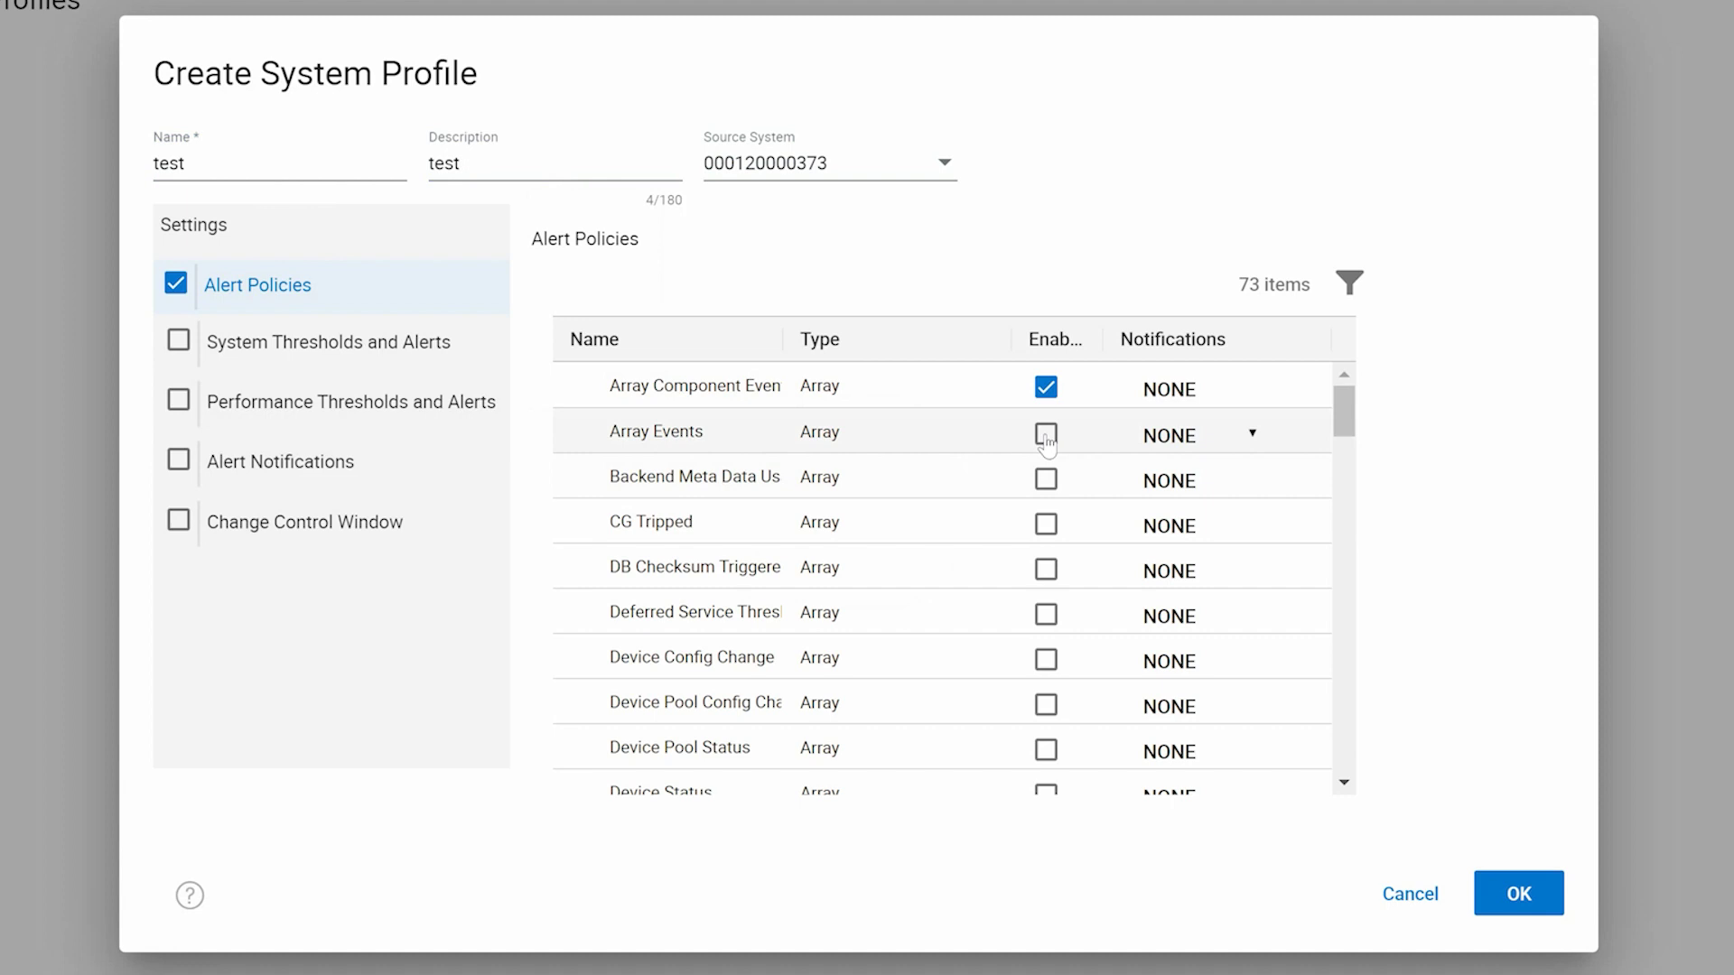
{"action": "left_click", "coordinate": [1046, 435]}
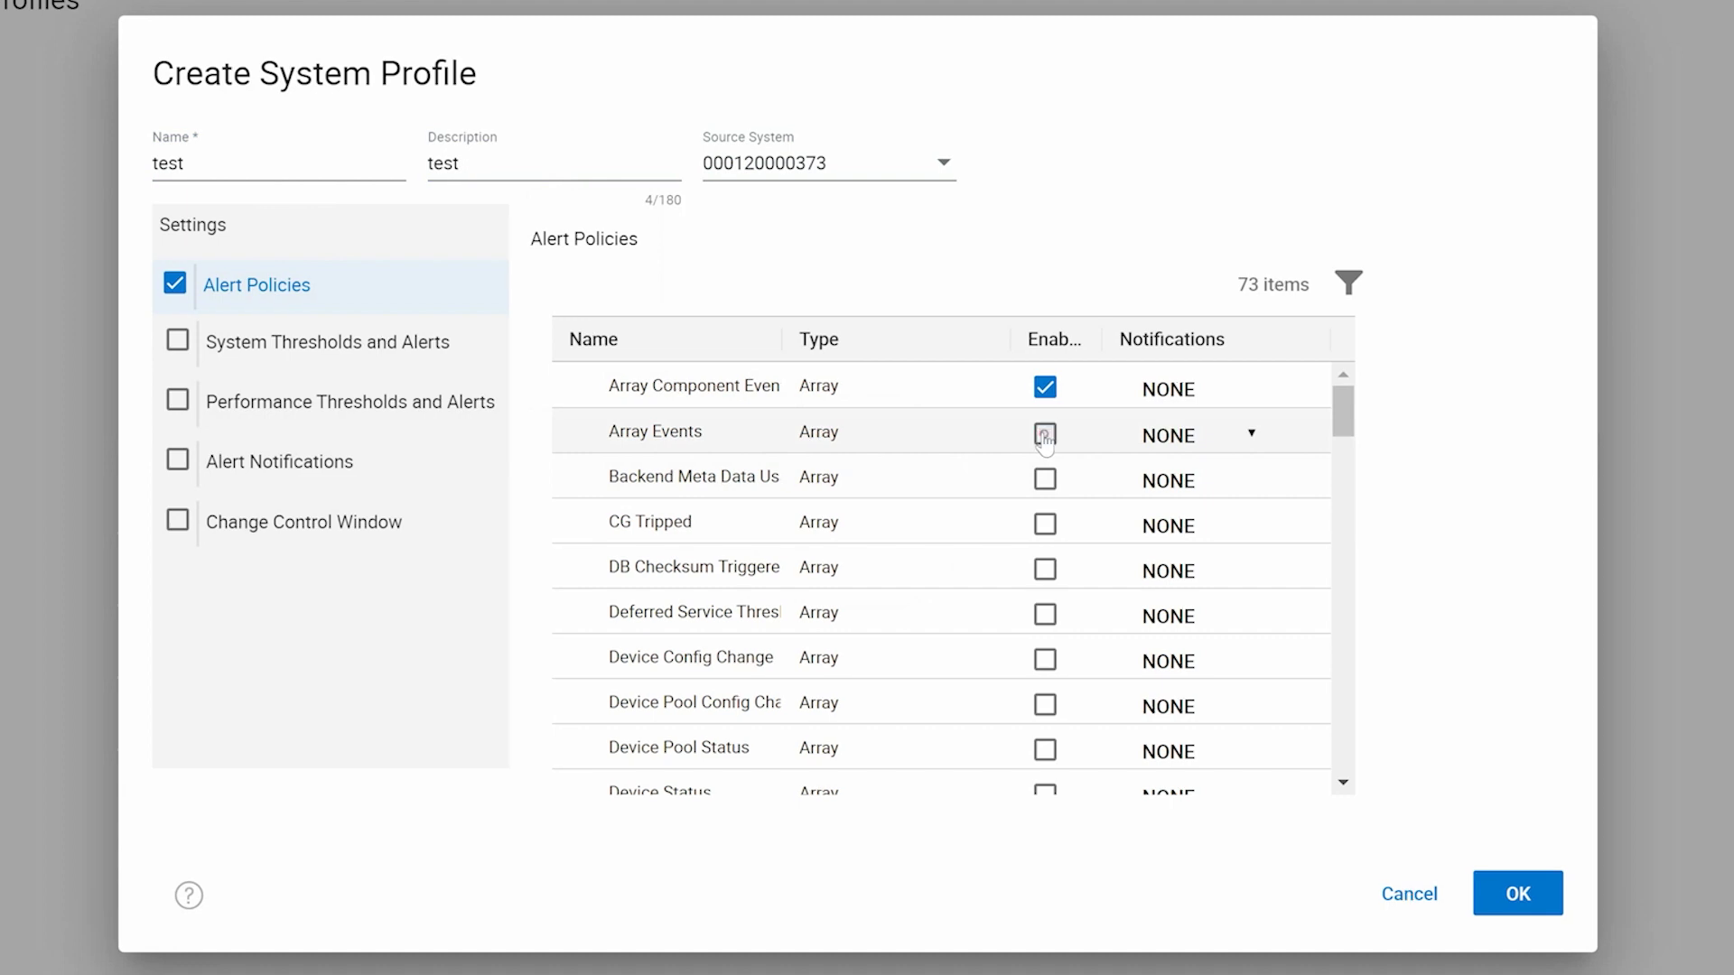
{"action": "left_click", "coordinate": [180, 342]}
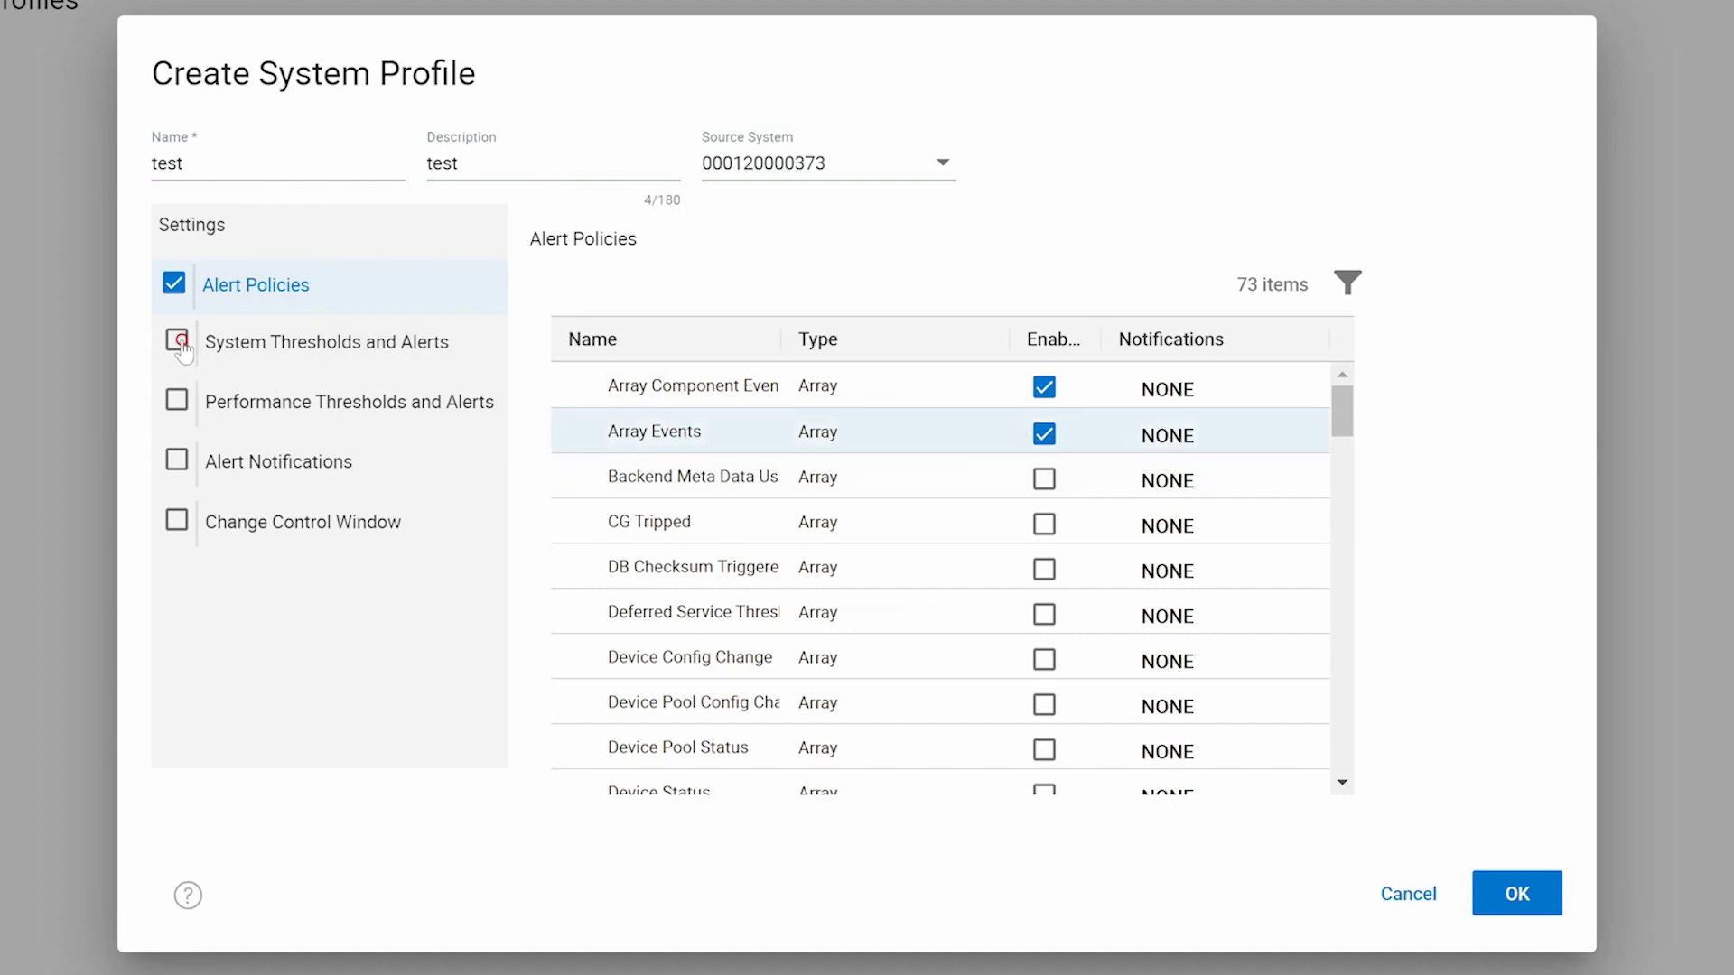
{"action": "left_click", "coordinate": [262, 348]}
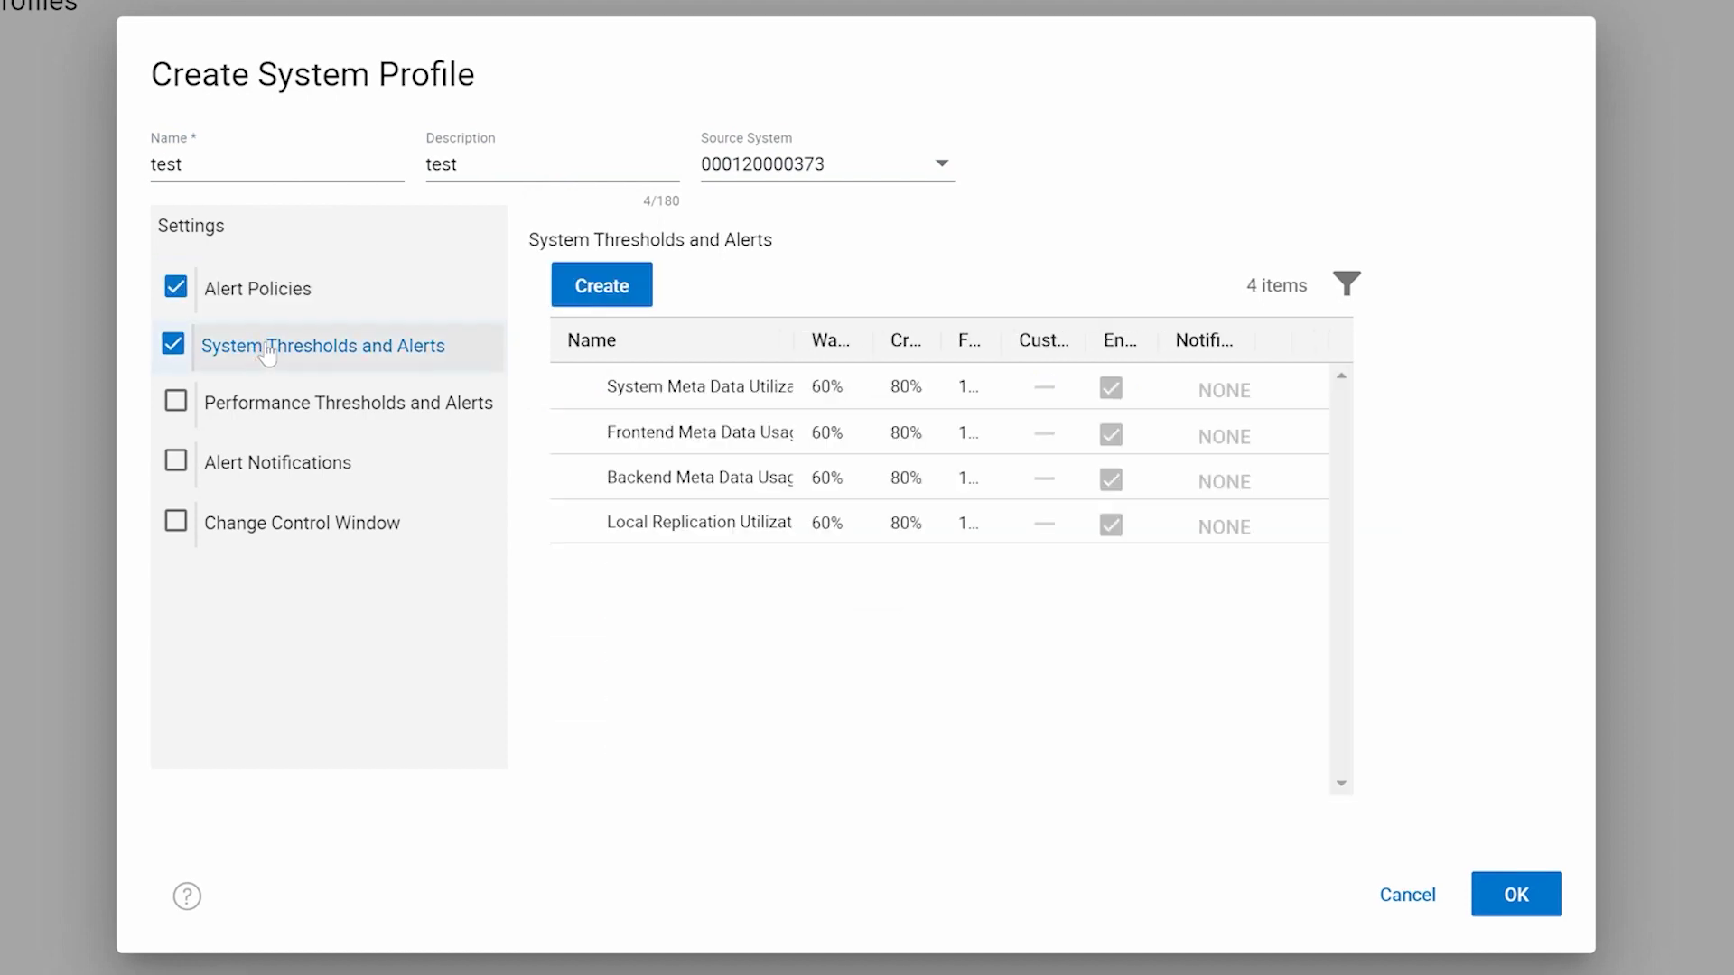
{"action": "left_click", "coordinate": [598, 291]}
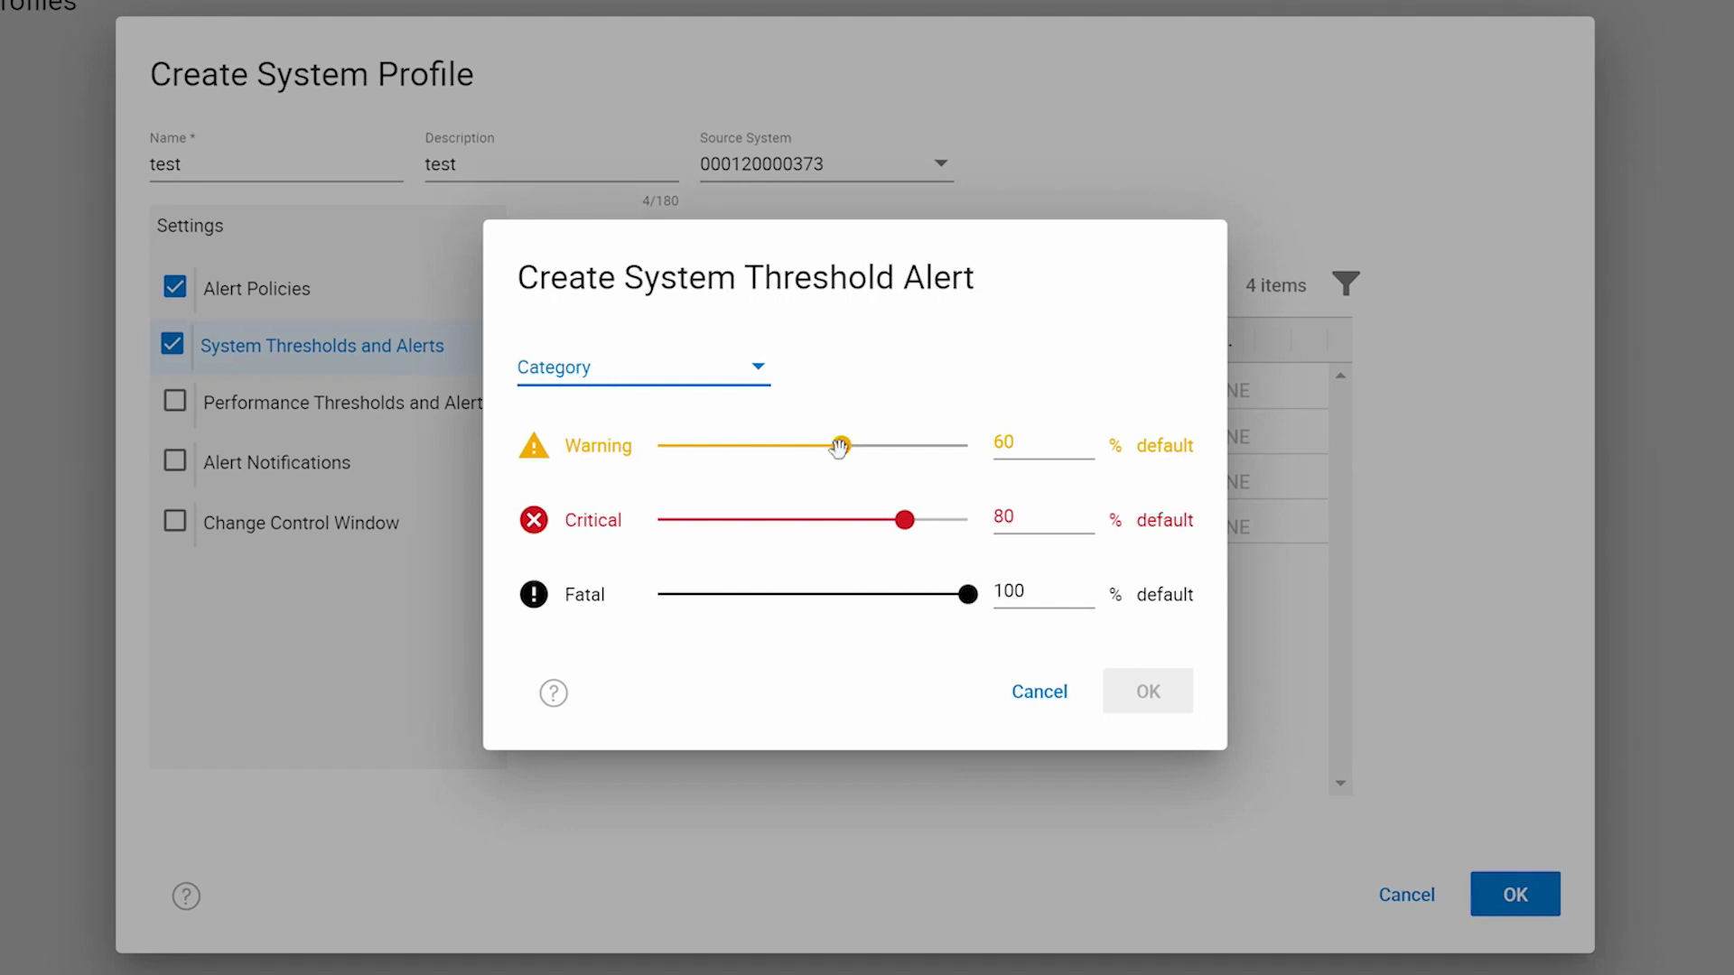
{"action": "left_click_drag", "start_coordinate": [839, 446], "coordinate": [855, 452]}
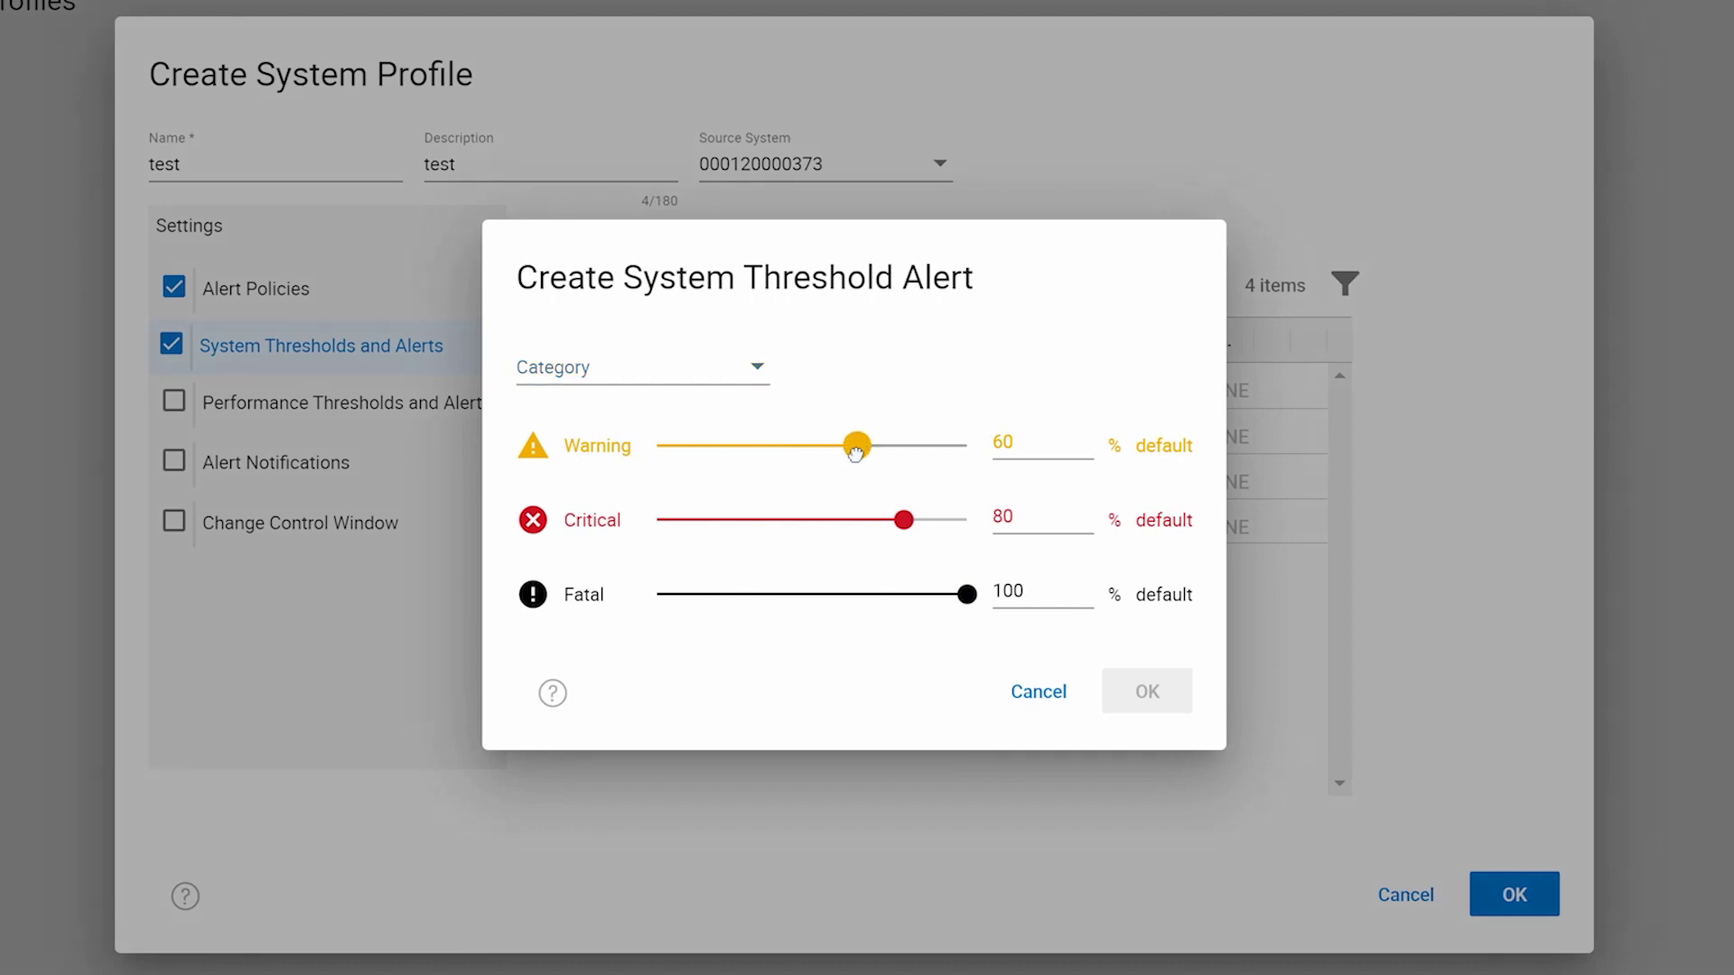
{"action": "left_click_drag", "start_coordinate": [855, 452], "coordinate": [859, 453]}
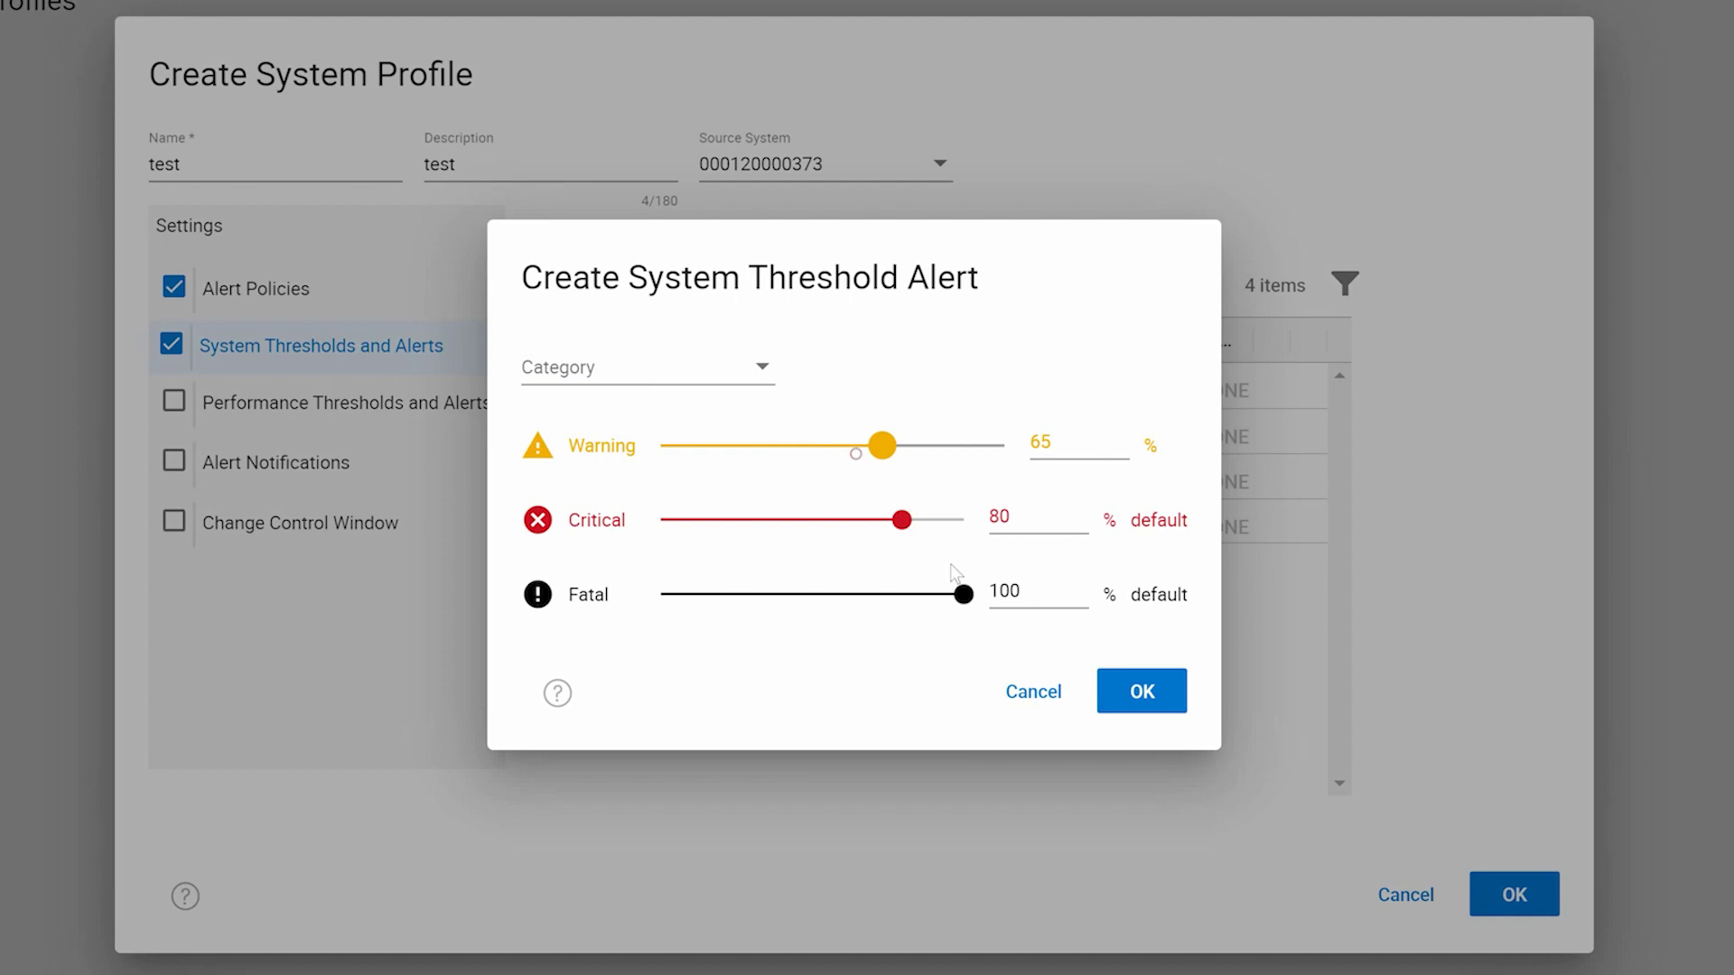
{"action": "left_click", "coordinate": [1135, 694]}
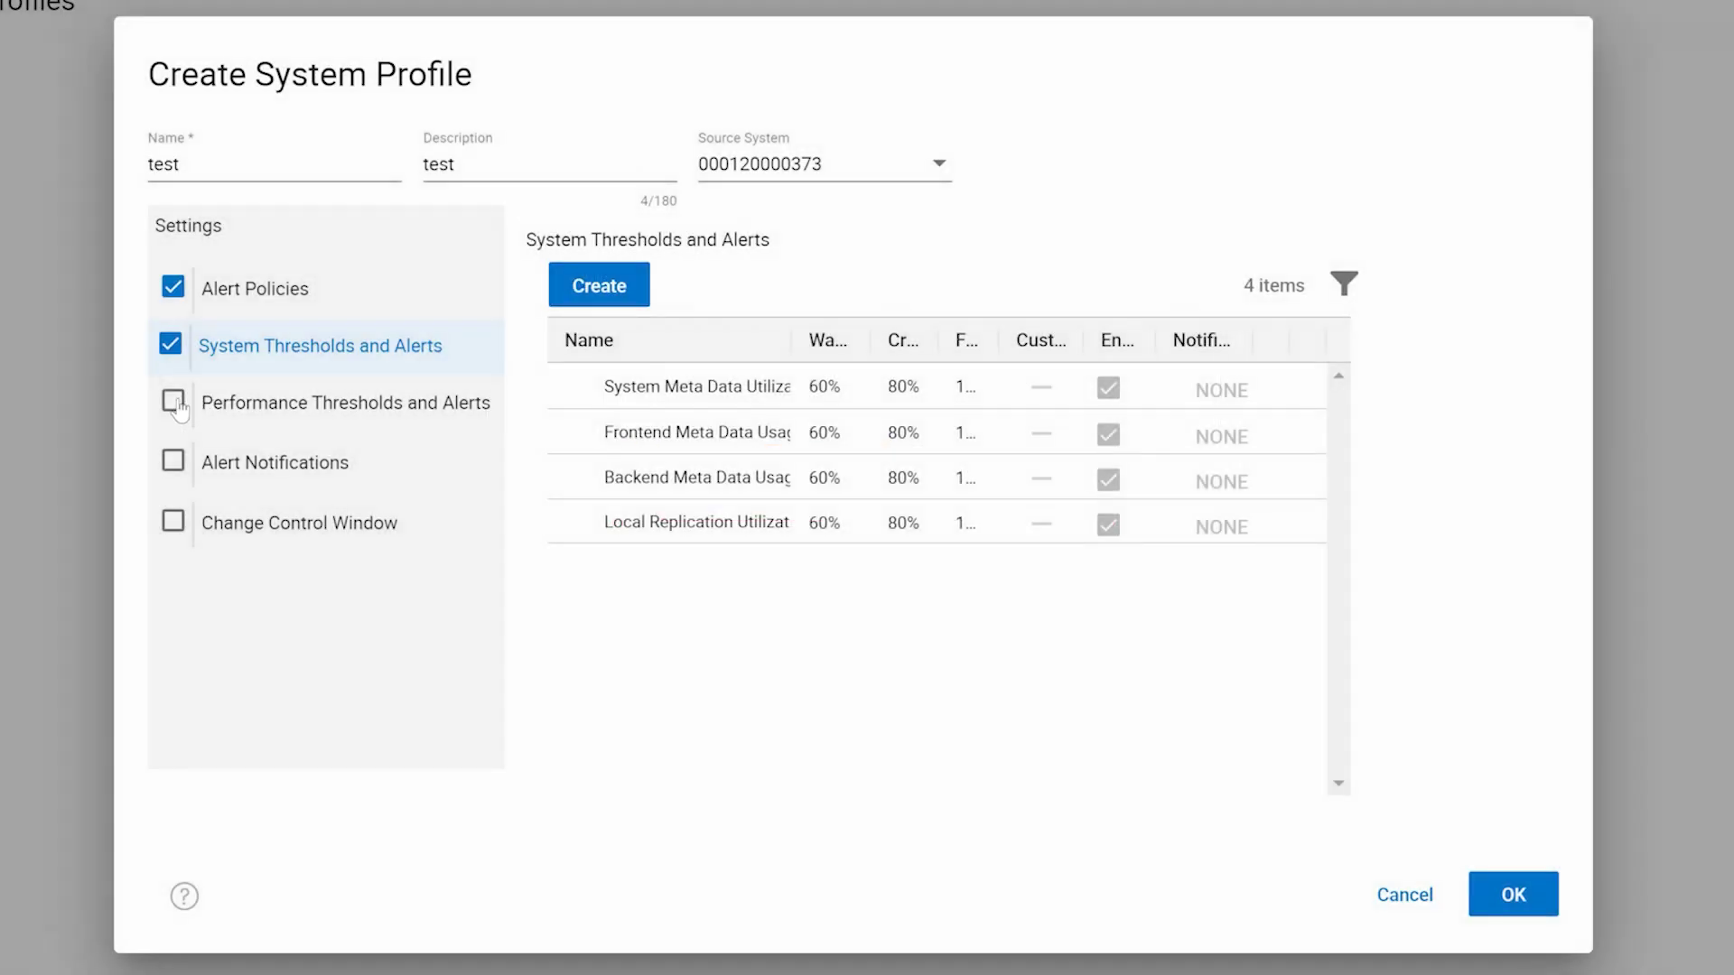
Include Performance Thresholds and Alerts with a new alert at thresholds 1 and 2.
{"action": "left_click", "coordinate": [176, 400]}
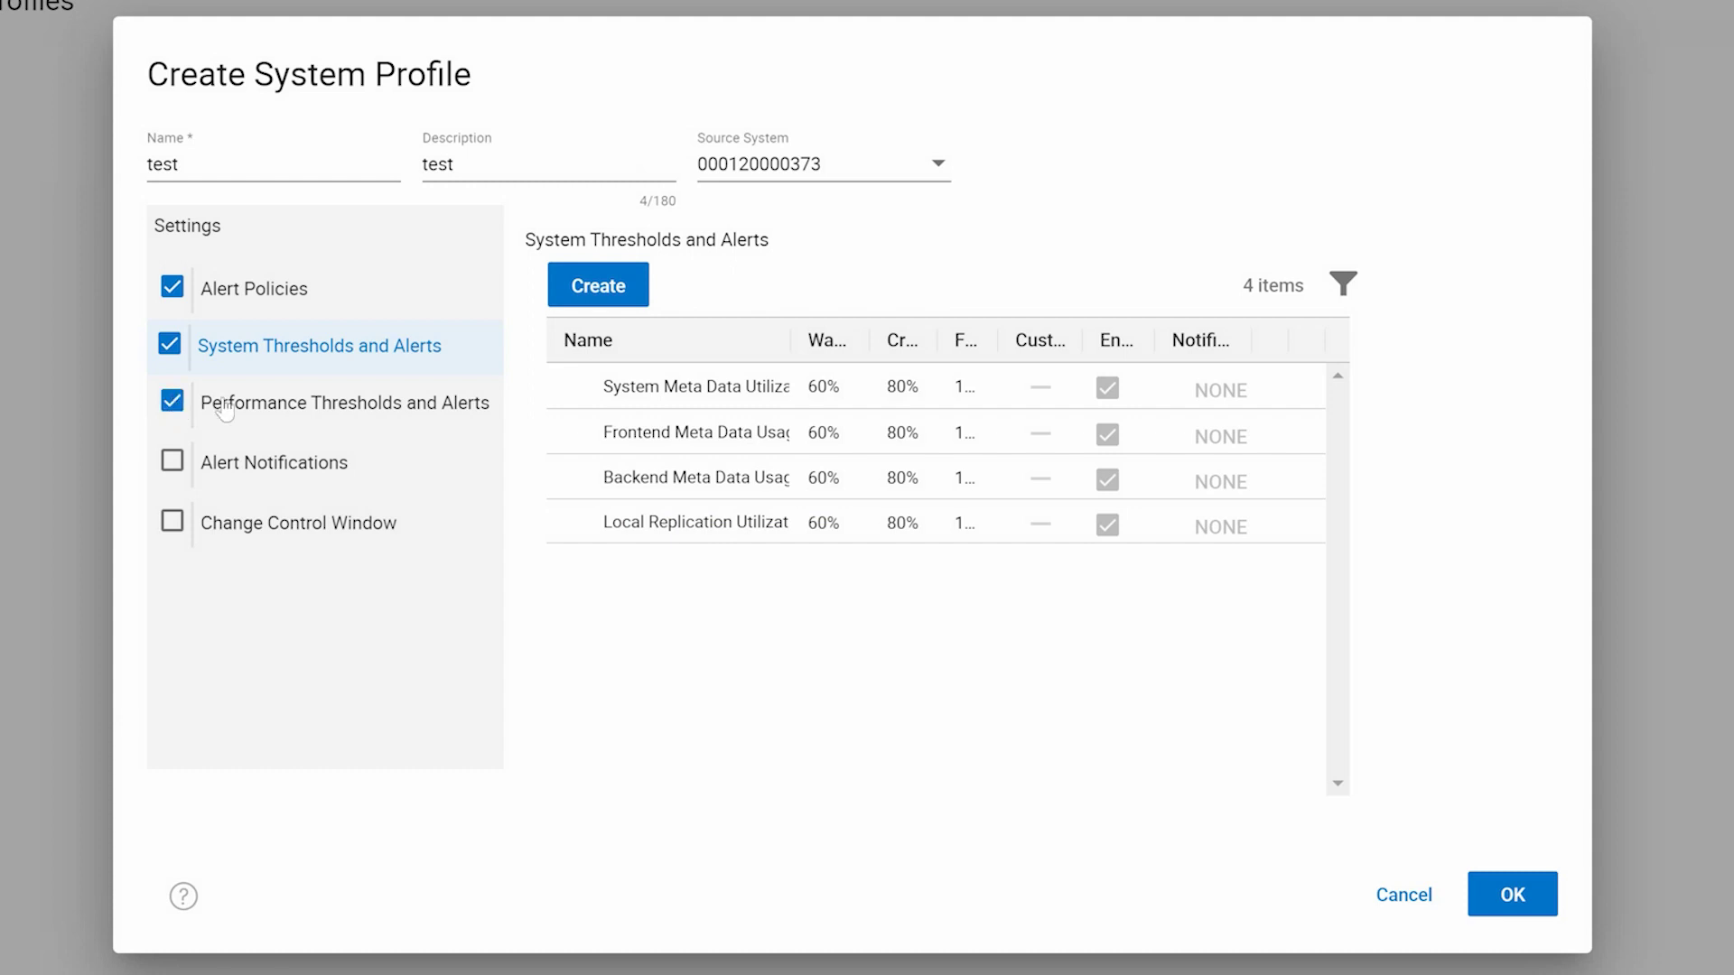
{"action": "left_click", "coordinate": [286, 404]}
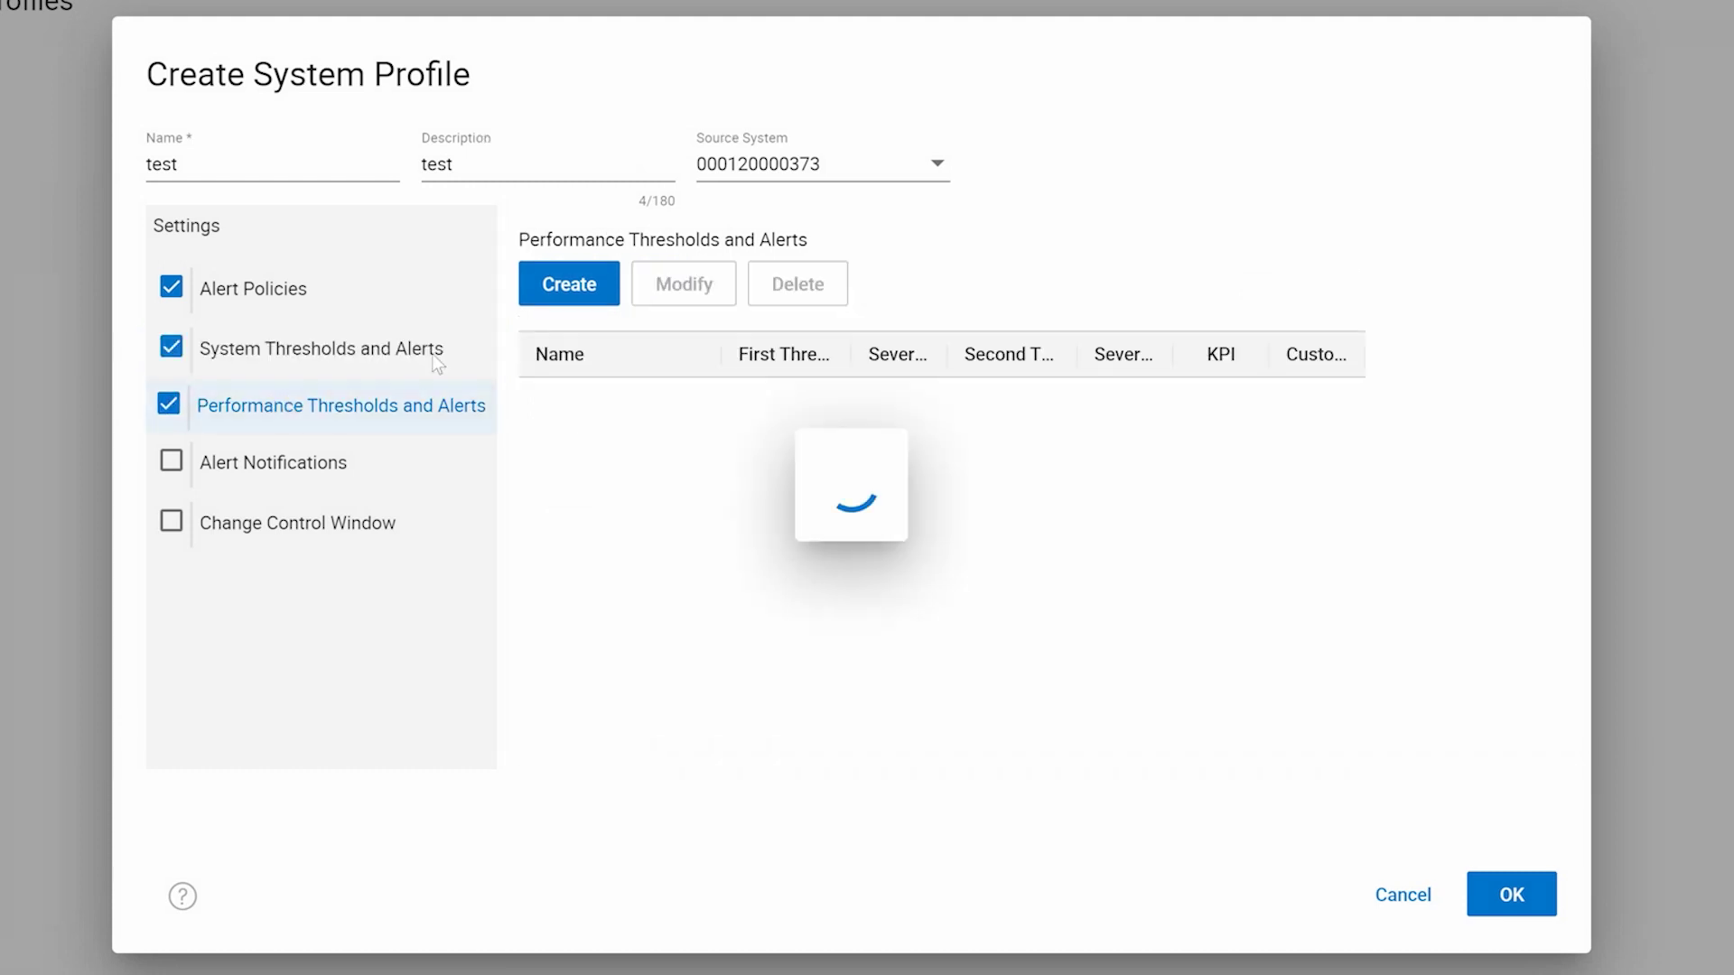
{"action": "left_click", "coordinate": [569, 298]}
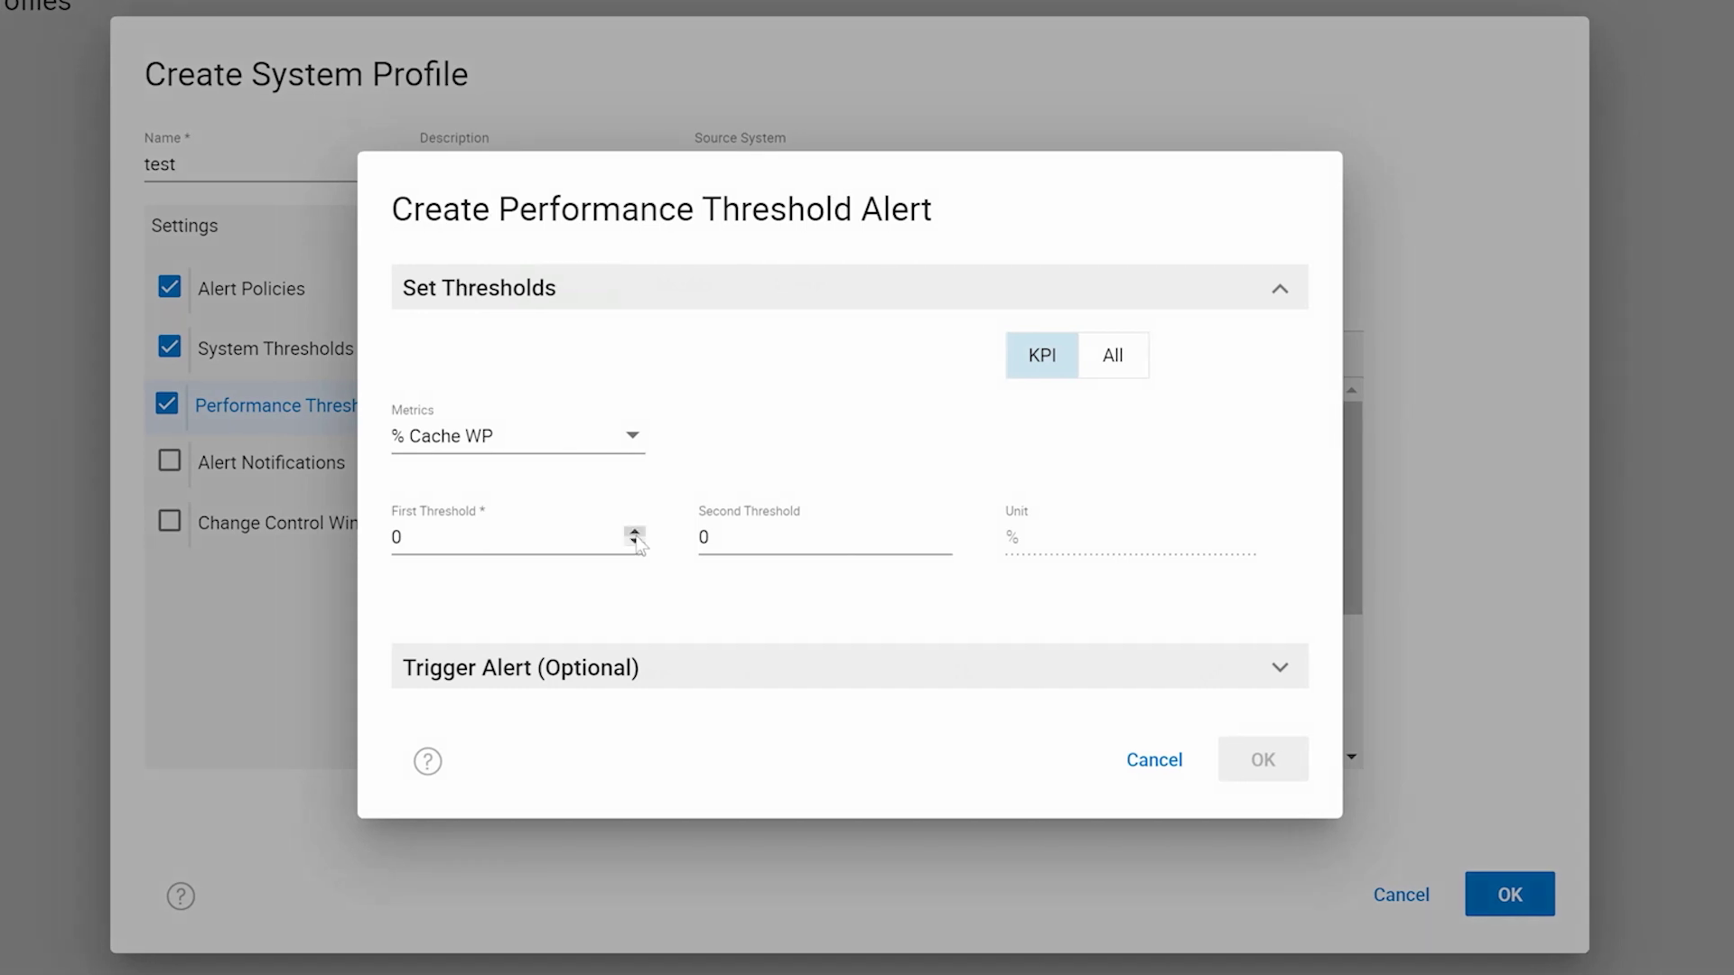
{"action": "left_click", "coordinate": [635, 533]}
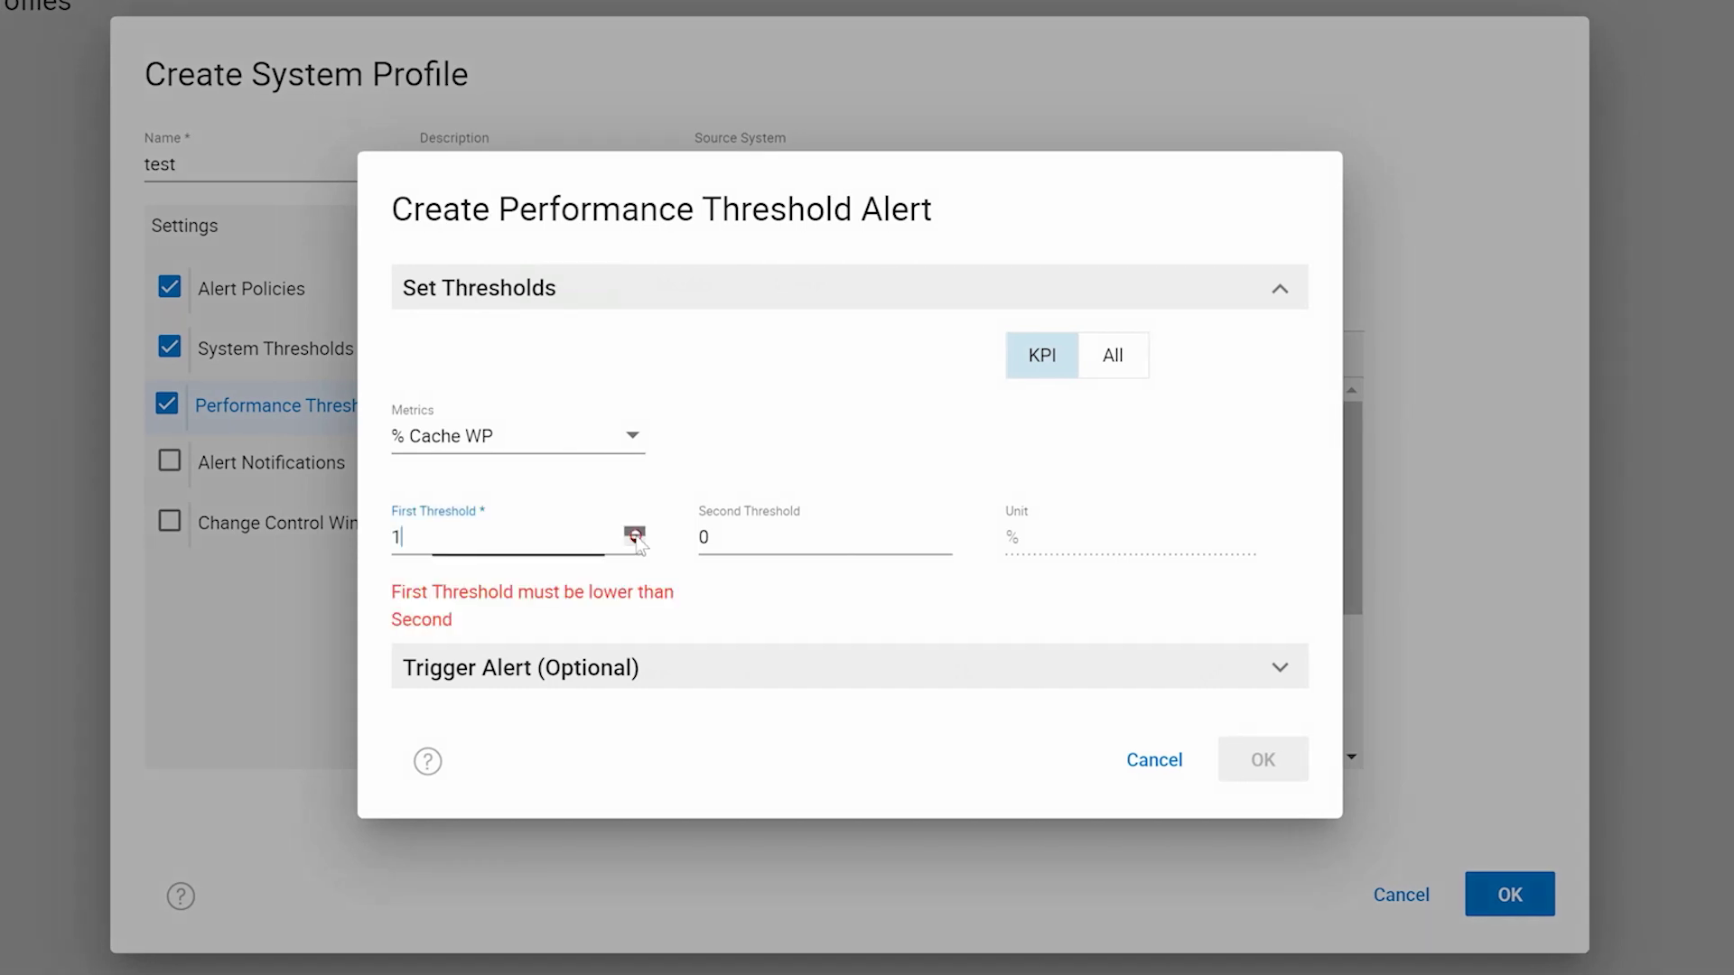
{"action": "left_click", "coordinate": [941, 533]}
{"action": "left_click", "coordinate": [940, 533]}
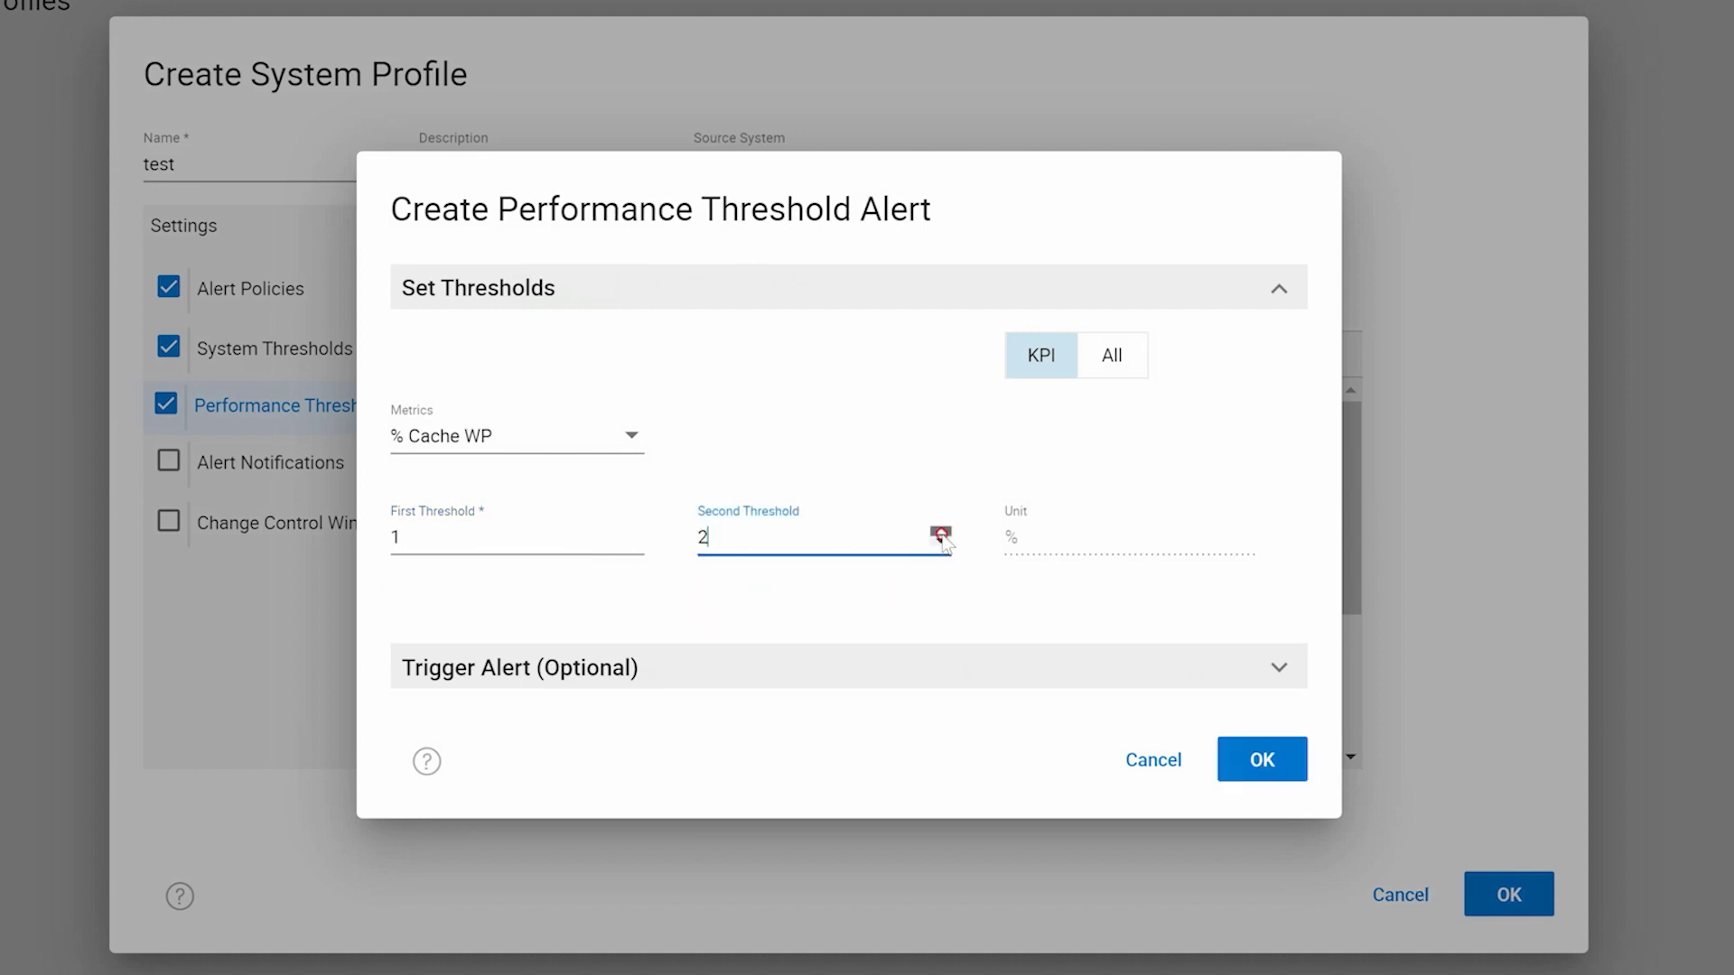
{"action": "left_click", "coordinate": [1268, 760]}
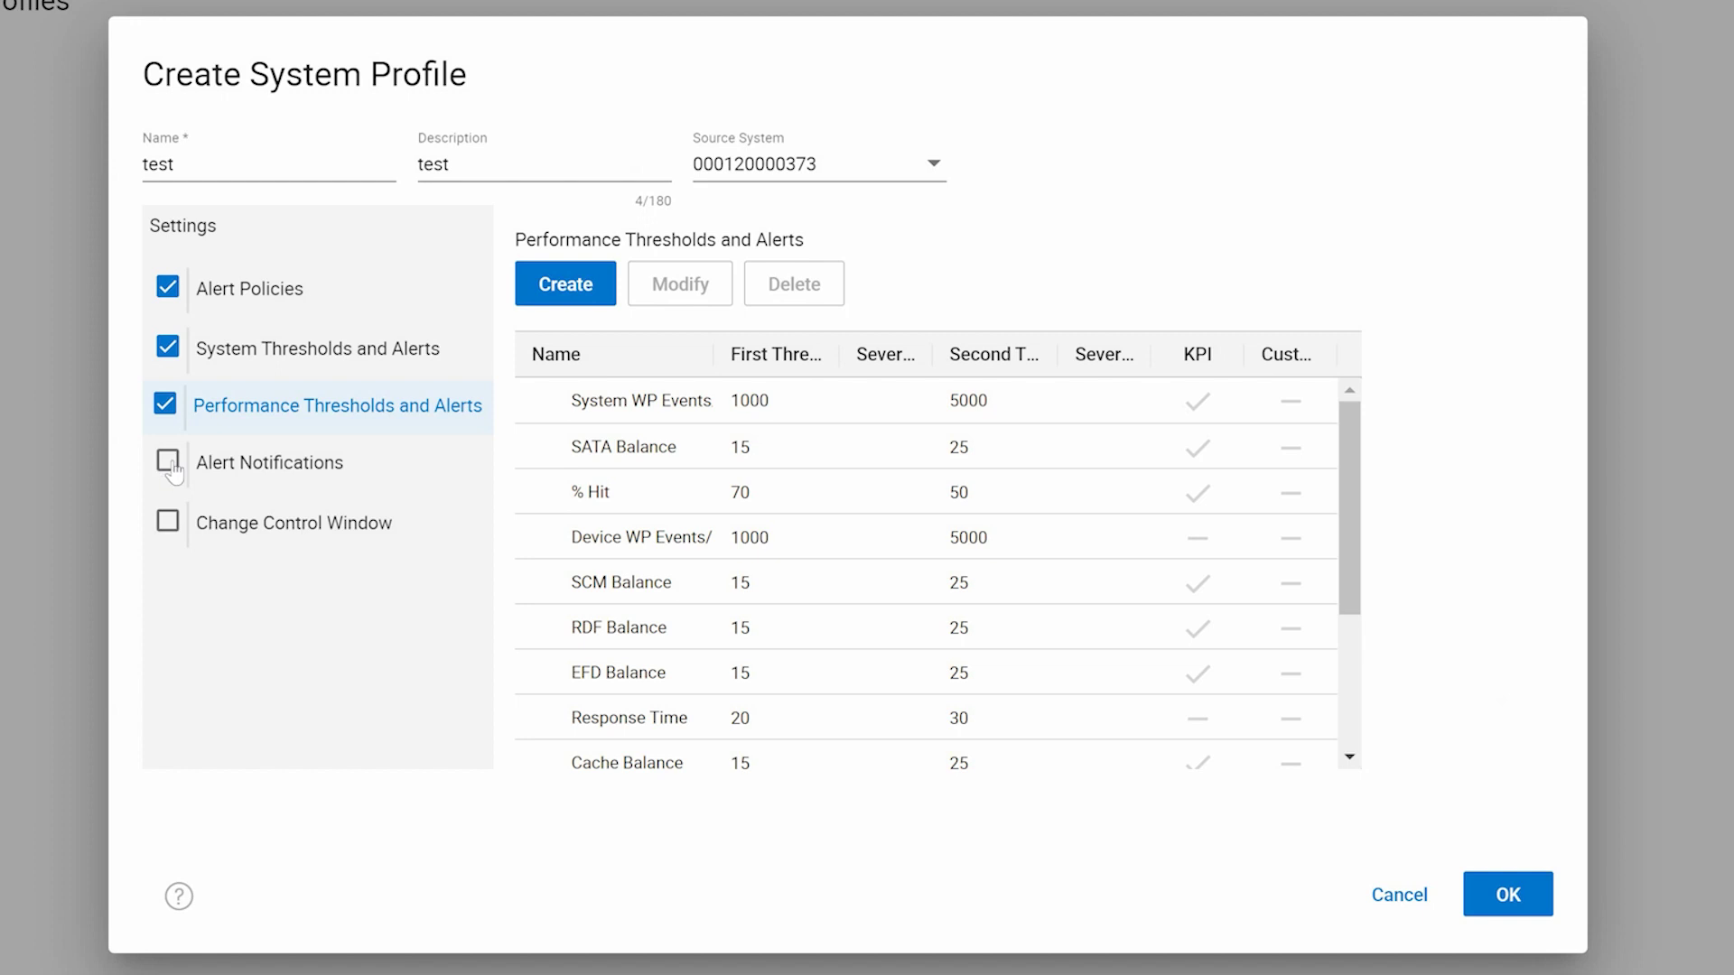
Include Alert Notifications with System and Performance warnings on, and tick Change Control Window.
{"action": "left_click", "coordinate": [170, 464]}
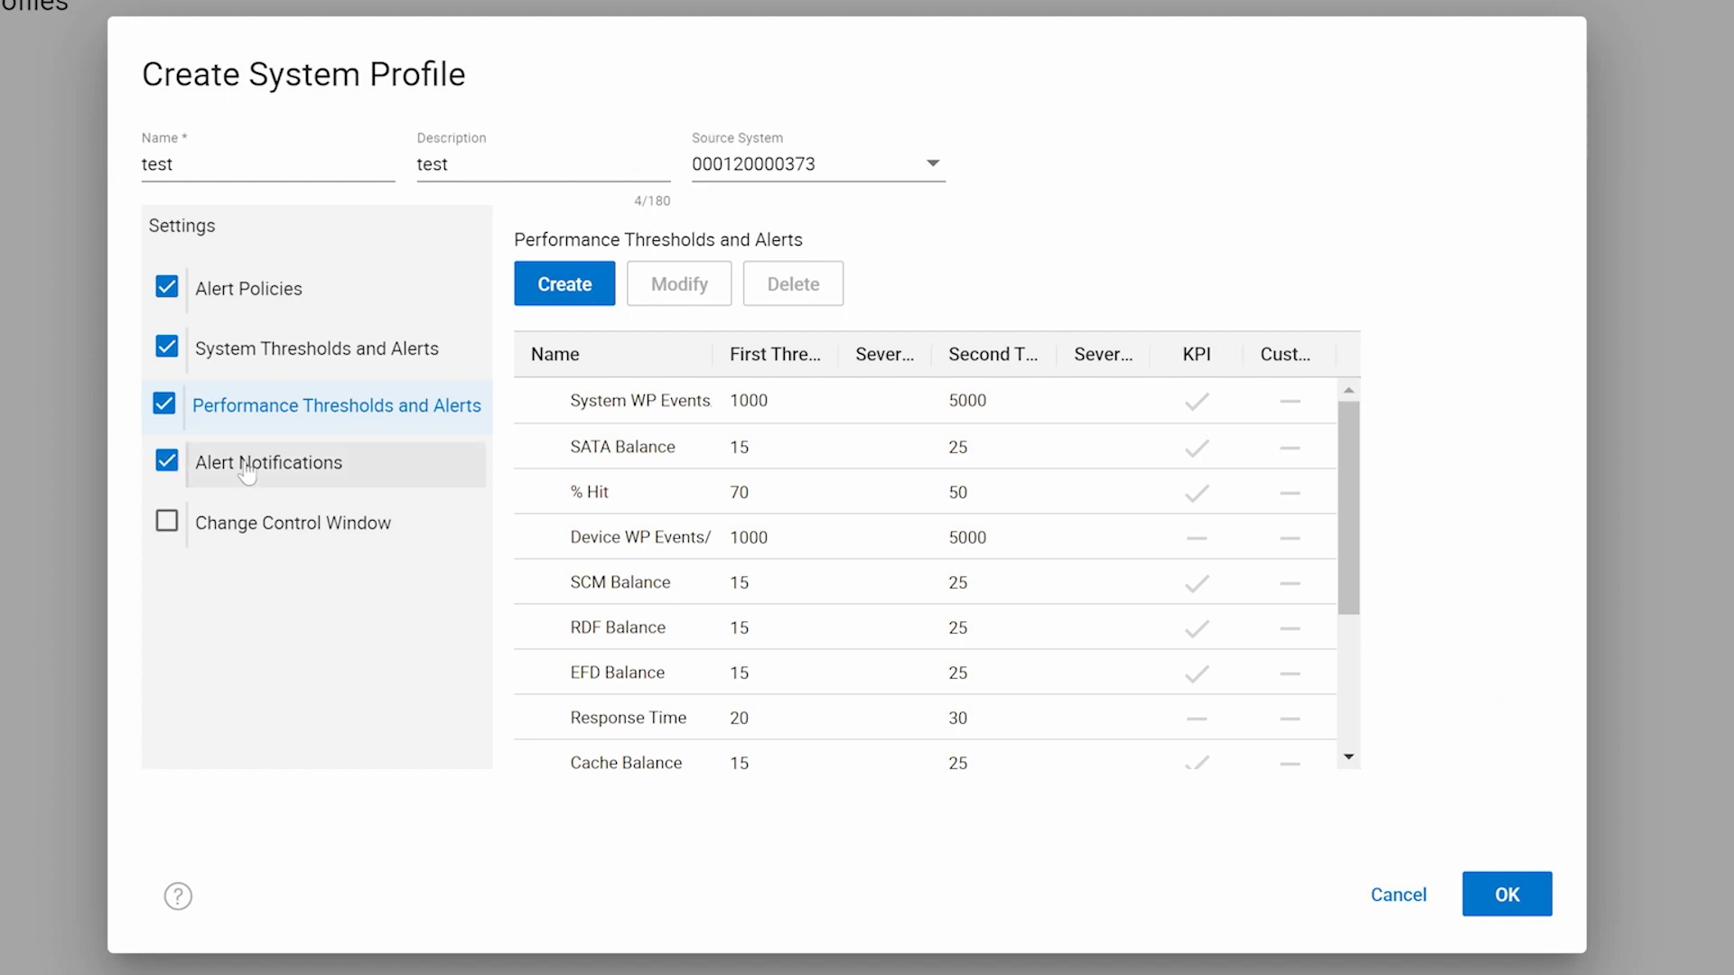
{"action": "left_click", "coordinate": [247, 471]}
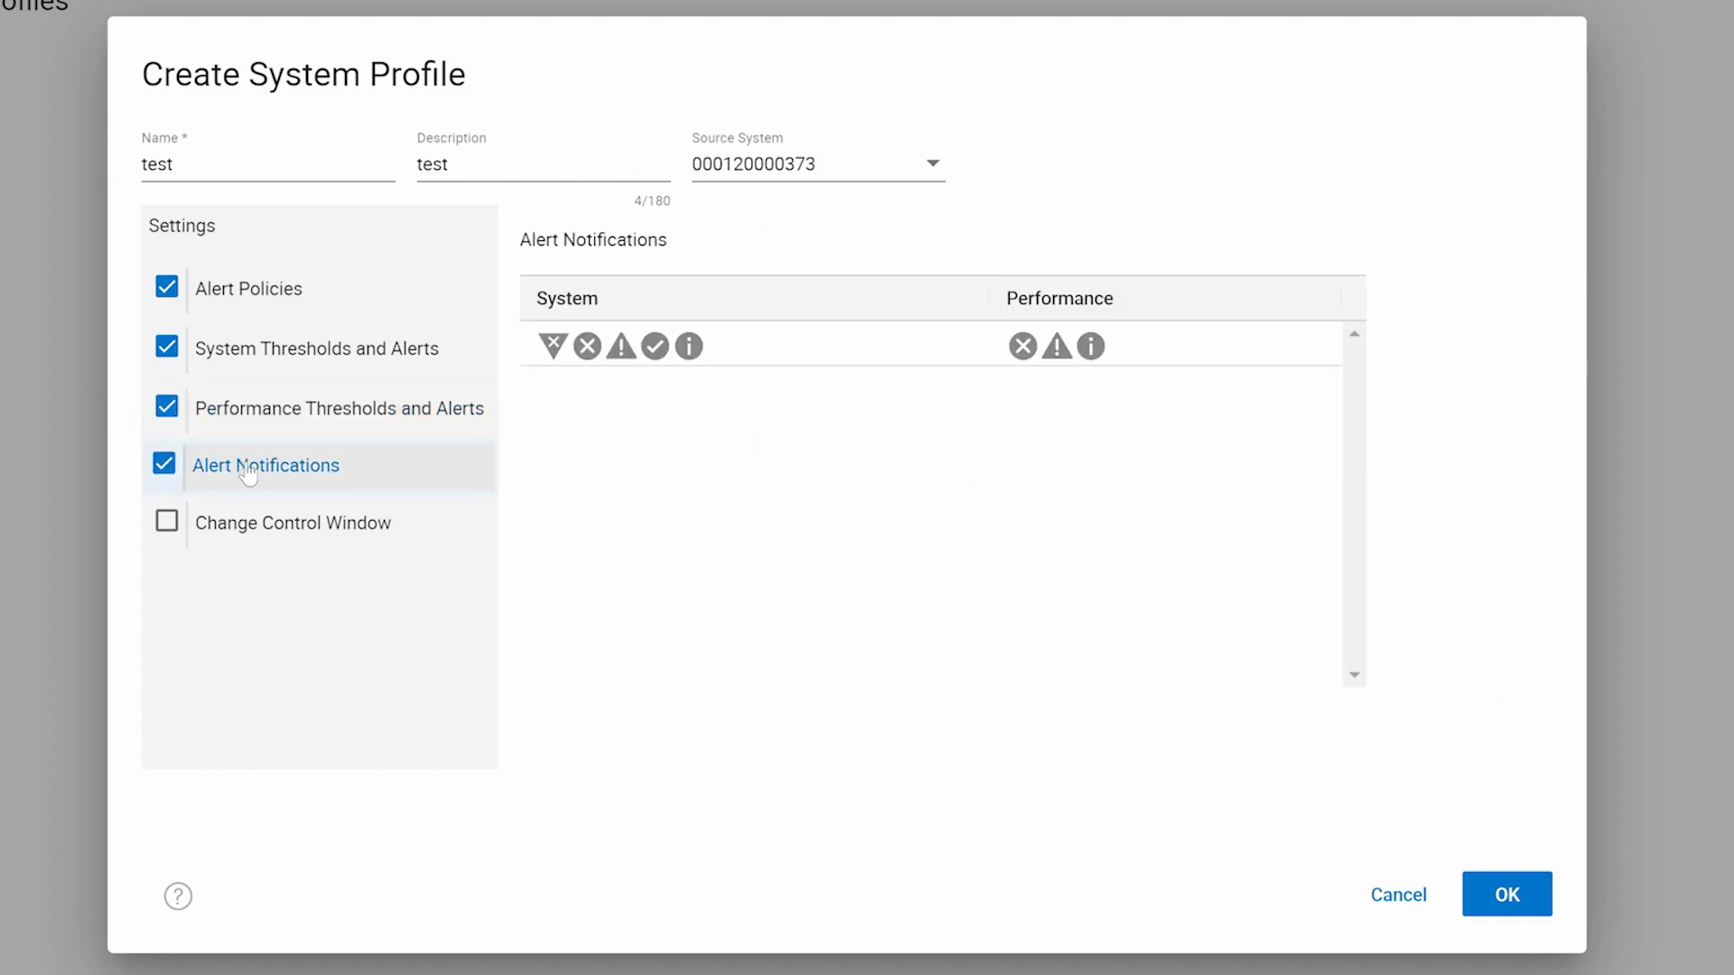
{"action": "left_click", "coordinate": [623, 350]}
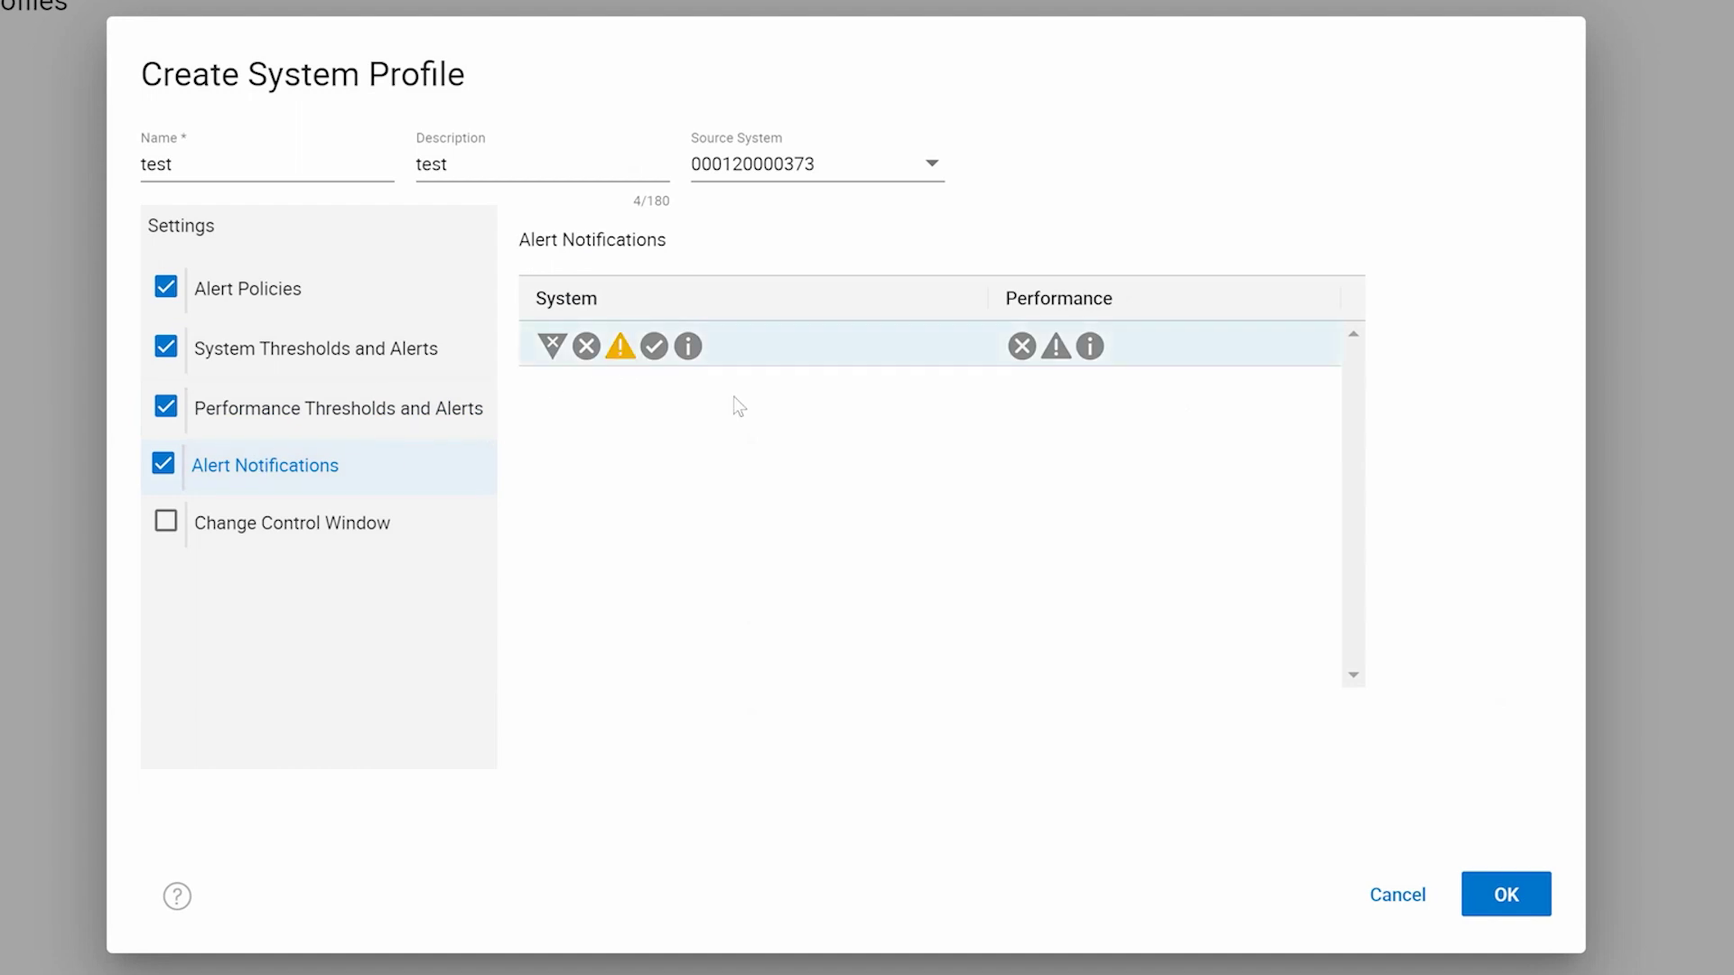
{"action": "left_click", "coordinate": [1056, 346]}
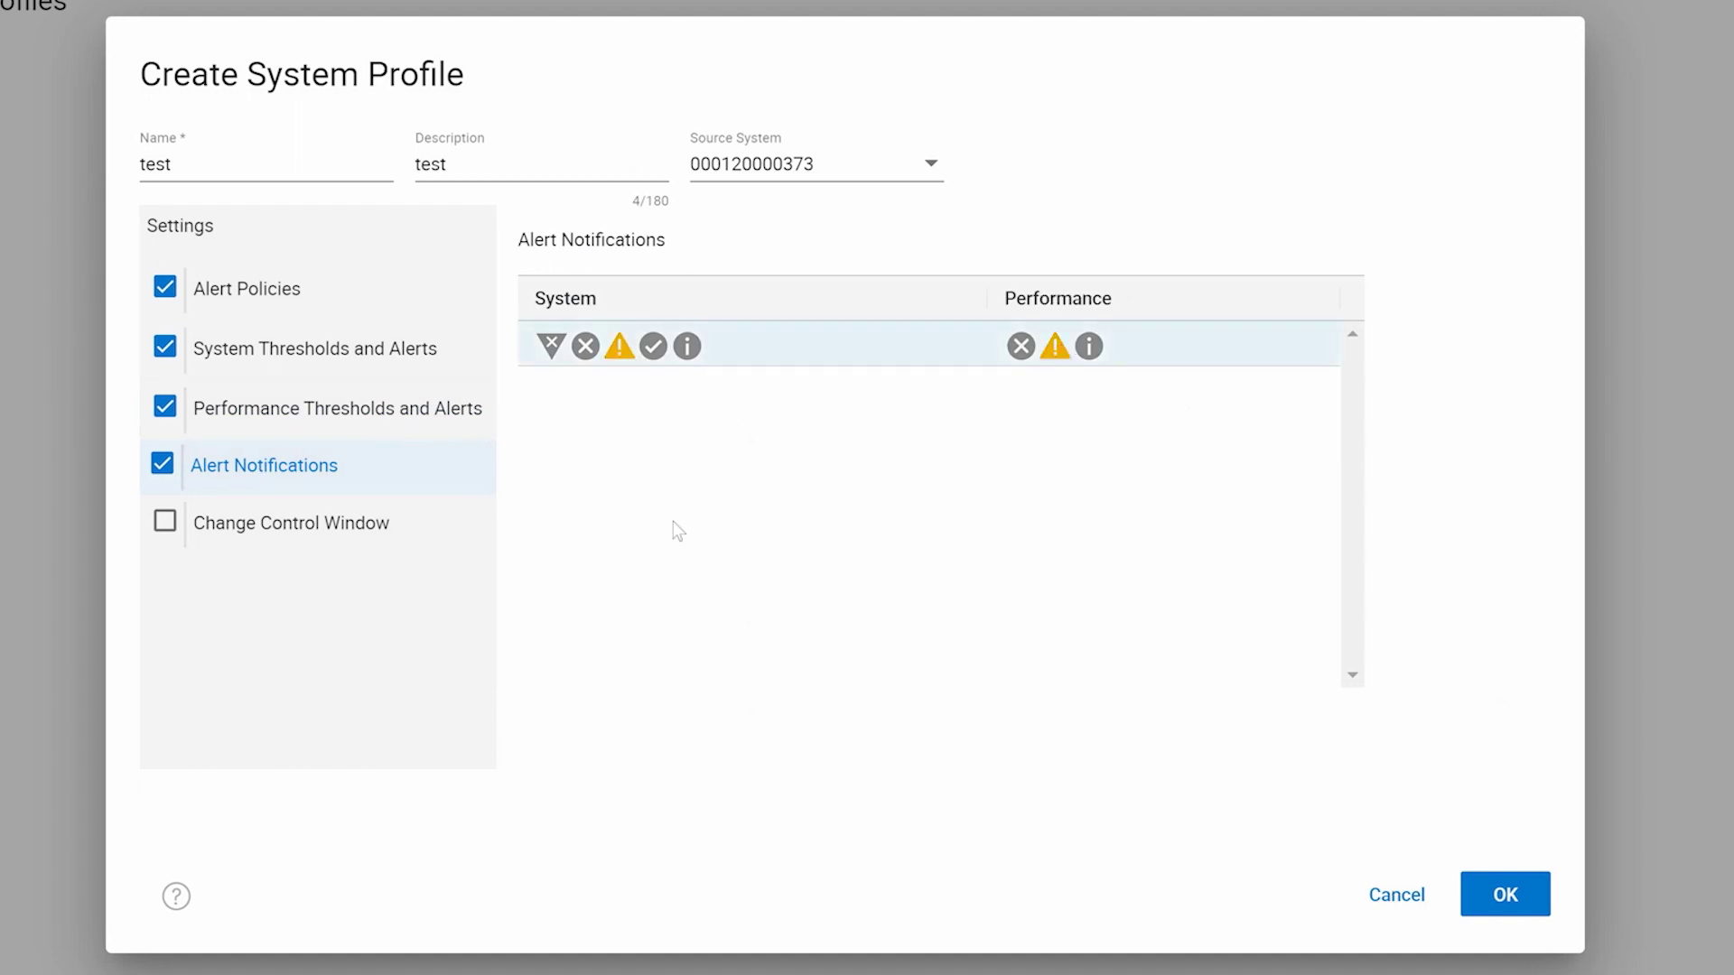
{"action": "left_click", "coordinate": [165, 521]}
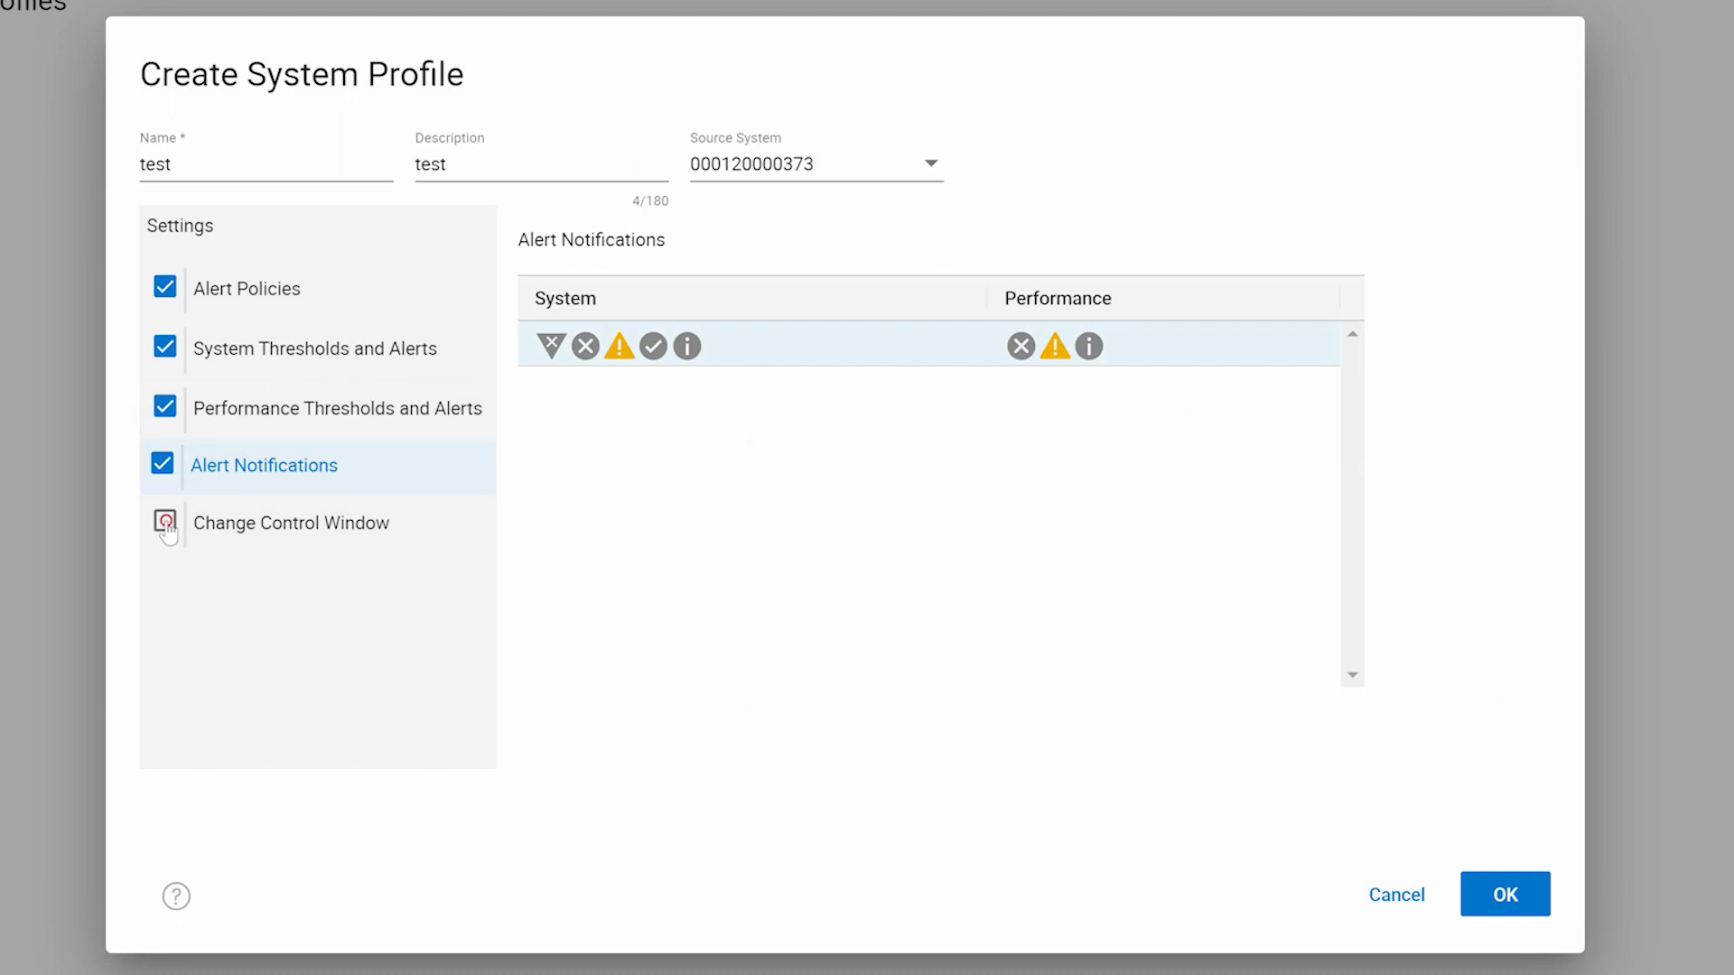
Start the change control window at 09:00 AM in the UTC+00:00 Dublin time zone.
{"action": "left_click", "coordinate": [277, 522]}
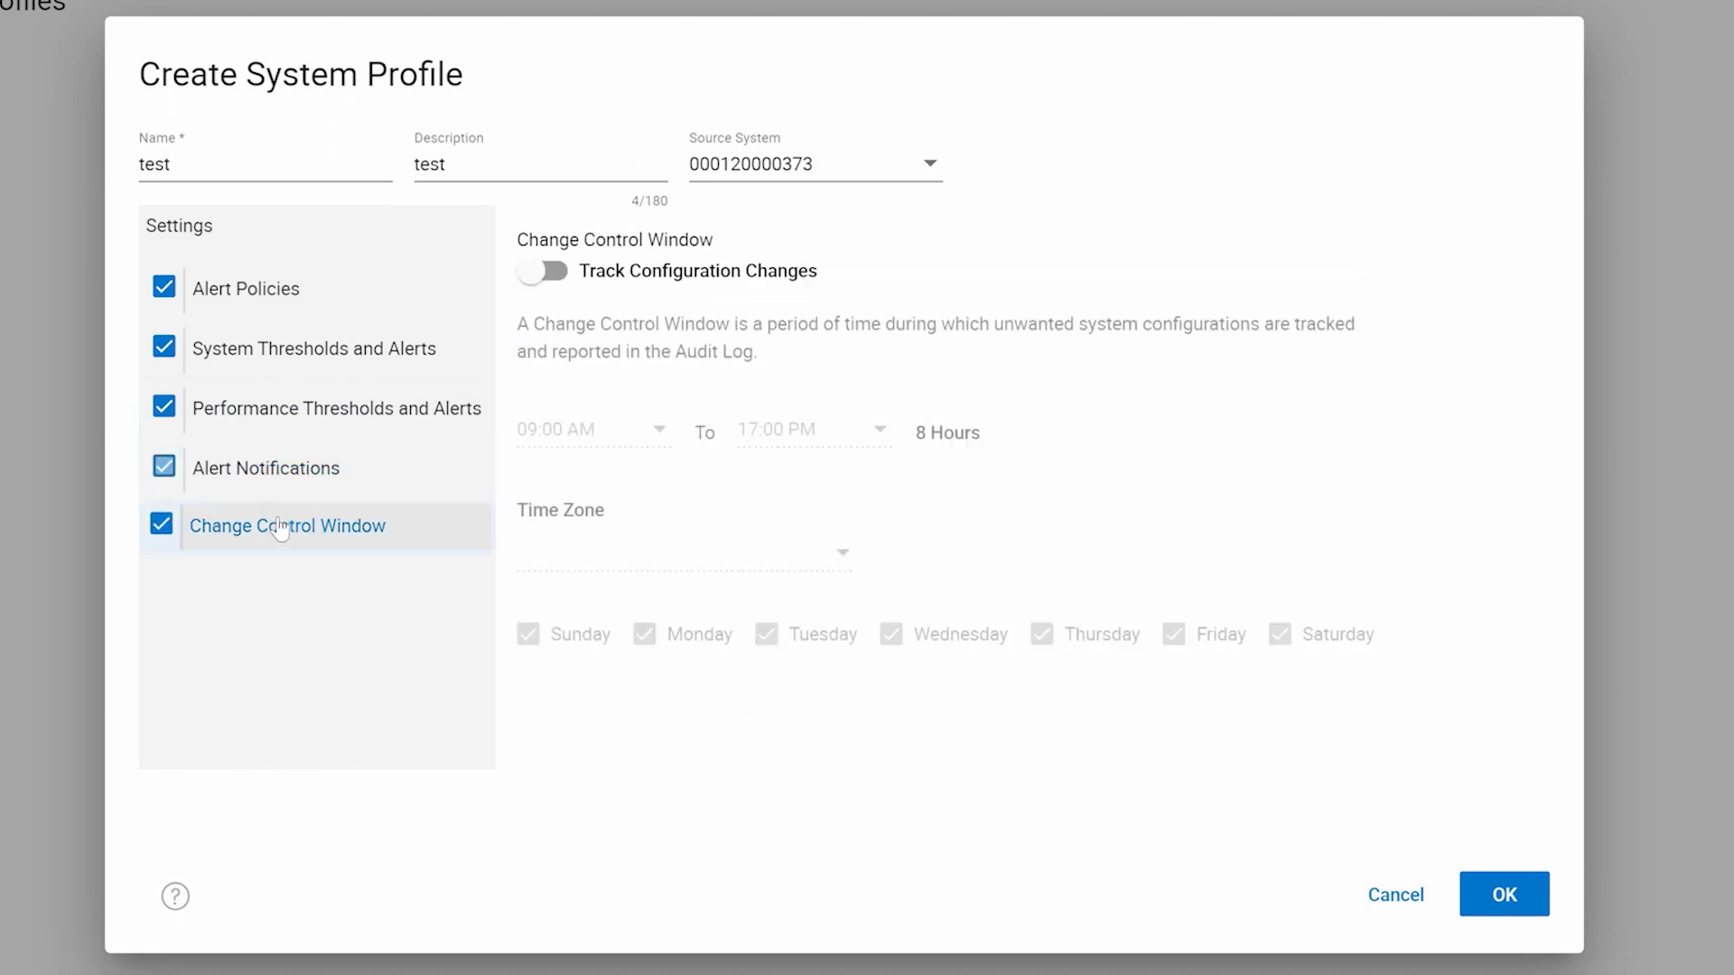
{"action": "left_click", "coordinate": [543, 276]}
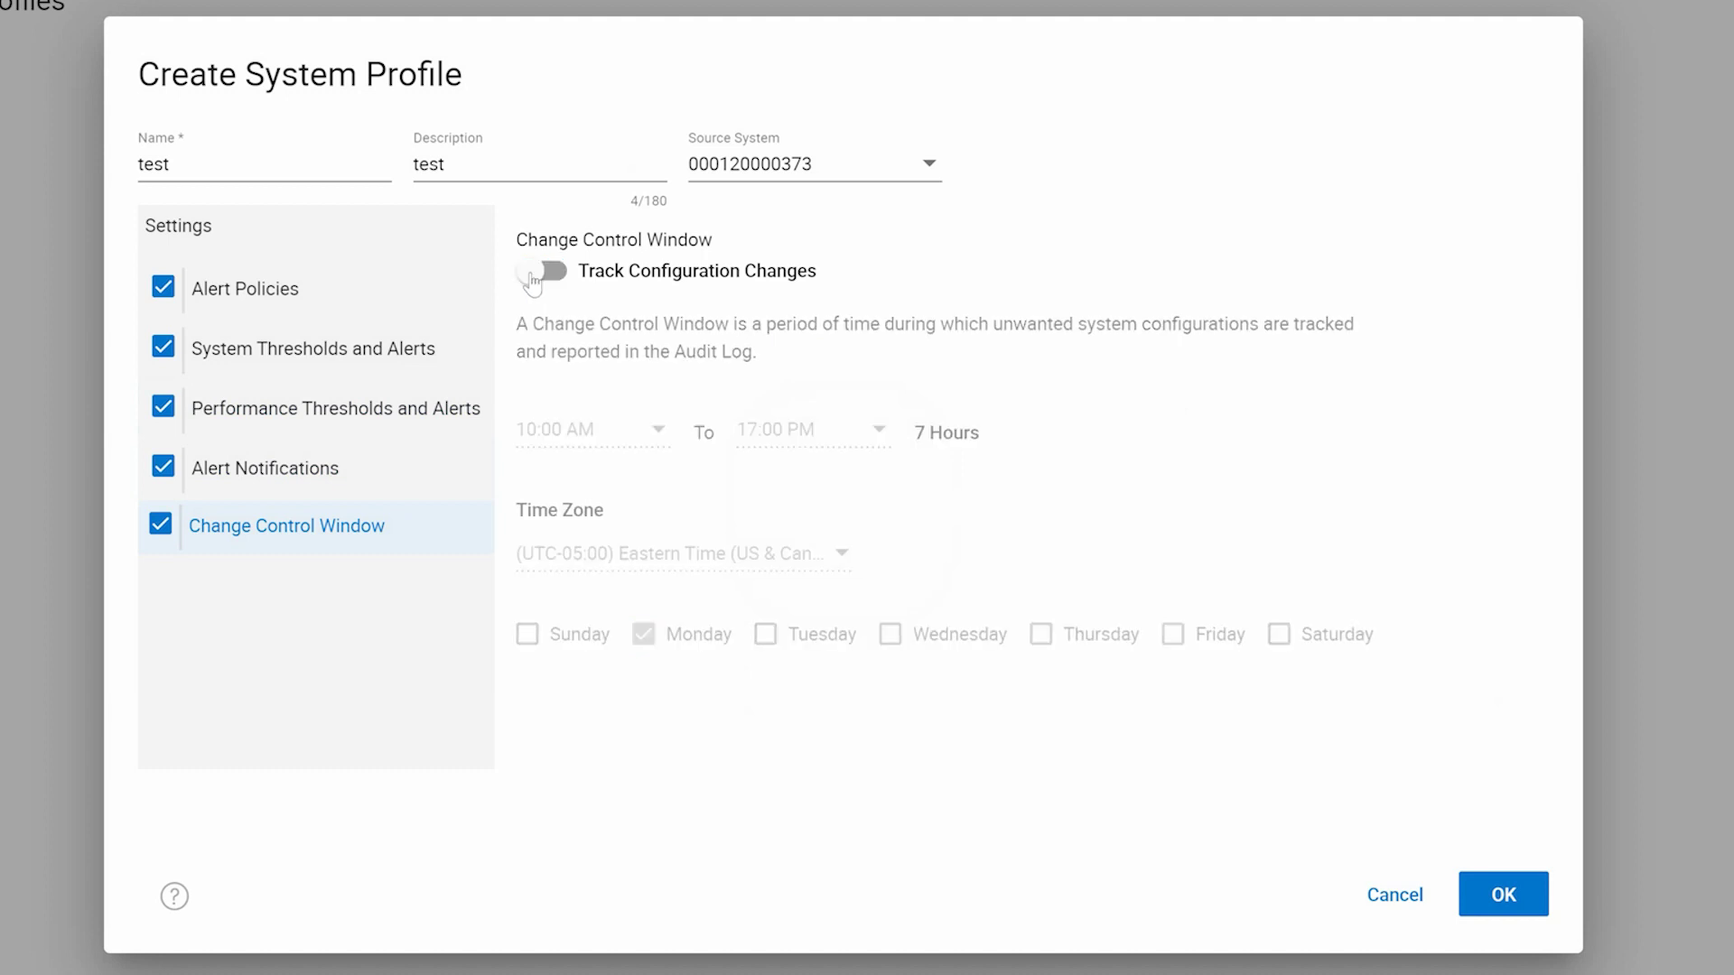
{"action": "left_click", "coordinate": [555, 275]}
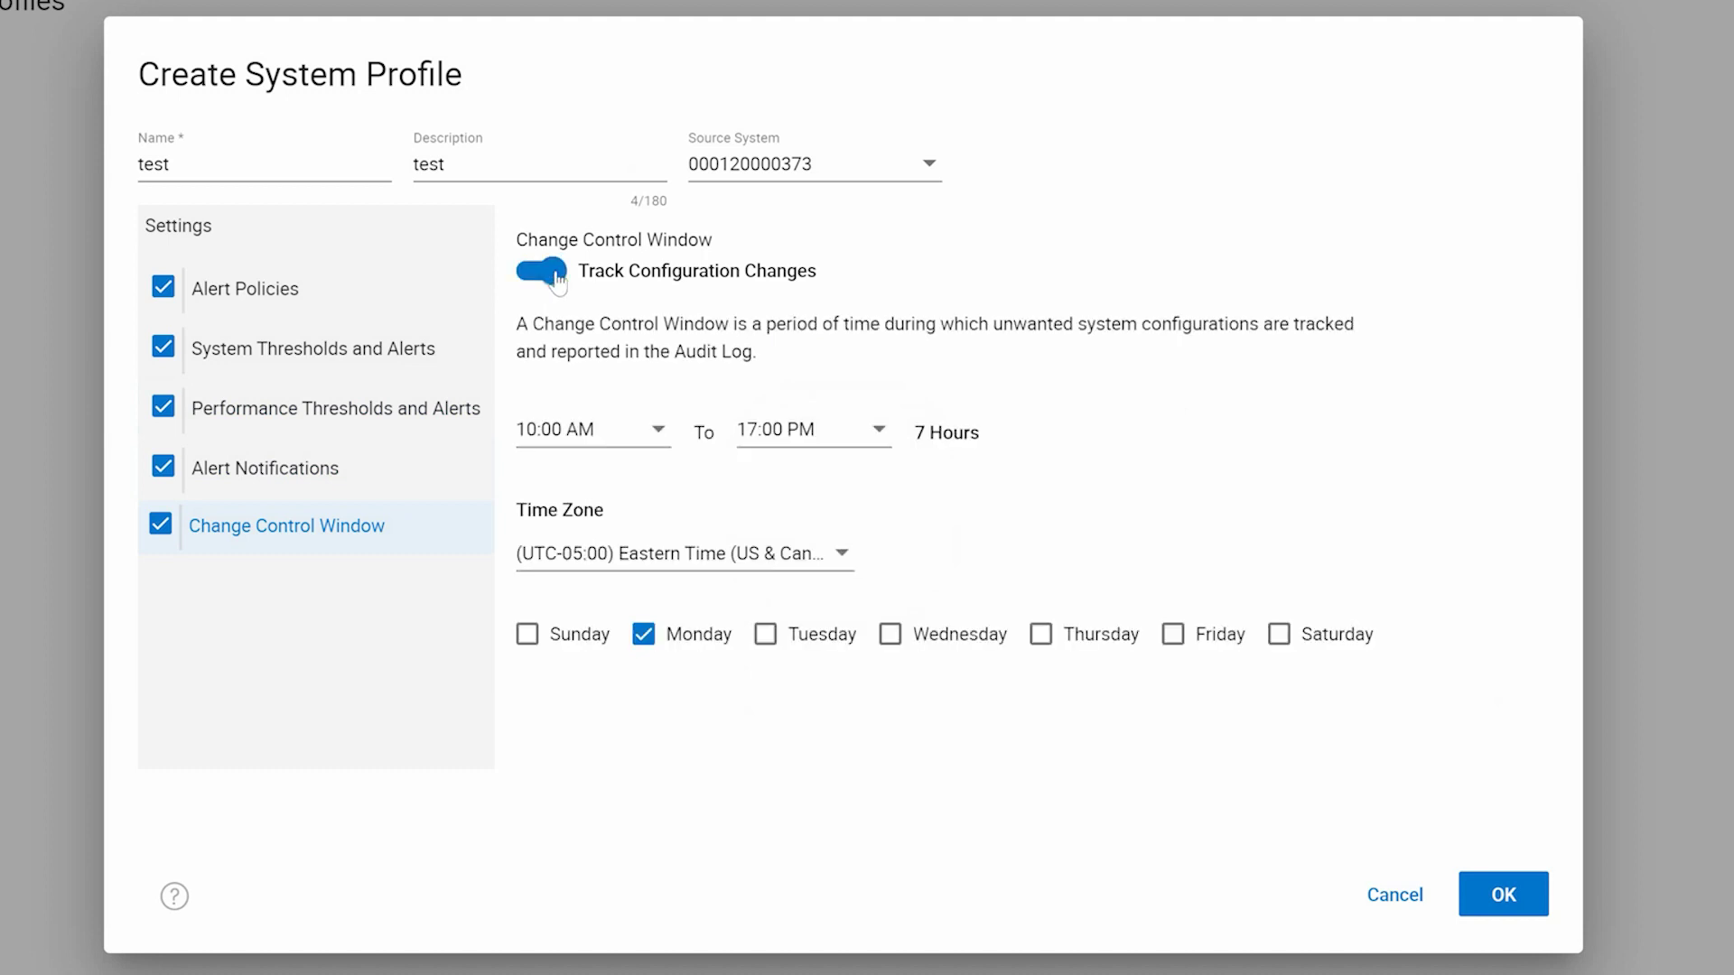
{"action": "left_click", "coordinate": [659, 431]}
{"action": "scroll", "coordinate": [669, 442], "scroll_direction": "up", "scroll_amount": 5}
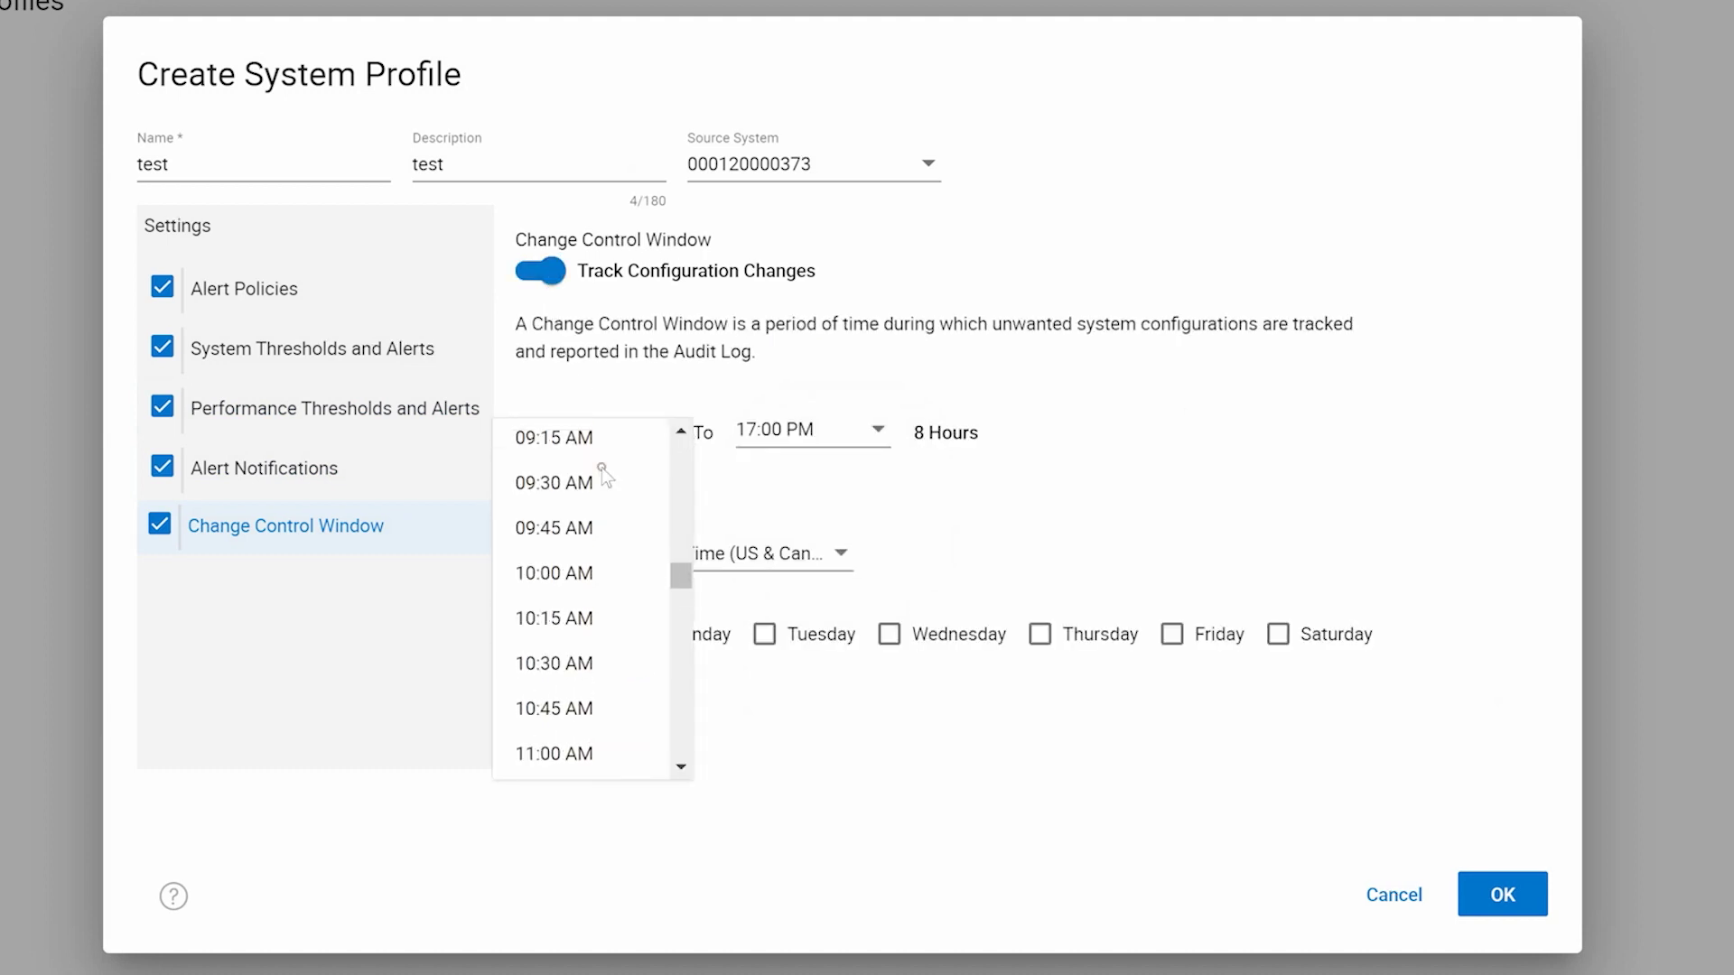
{"action": "scroll", "coordinate": [658, 476], "scroll_direction": "up", "scroll_amount": 1}
{"action": "left_click", "coordinate": [632, 431]}
{"action": "left_click", "coordinate": [826, 557]}
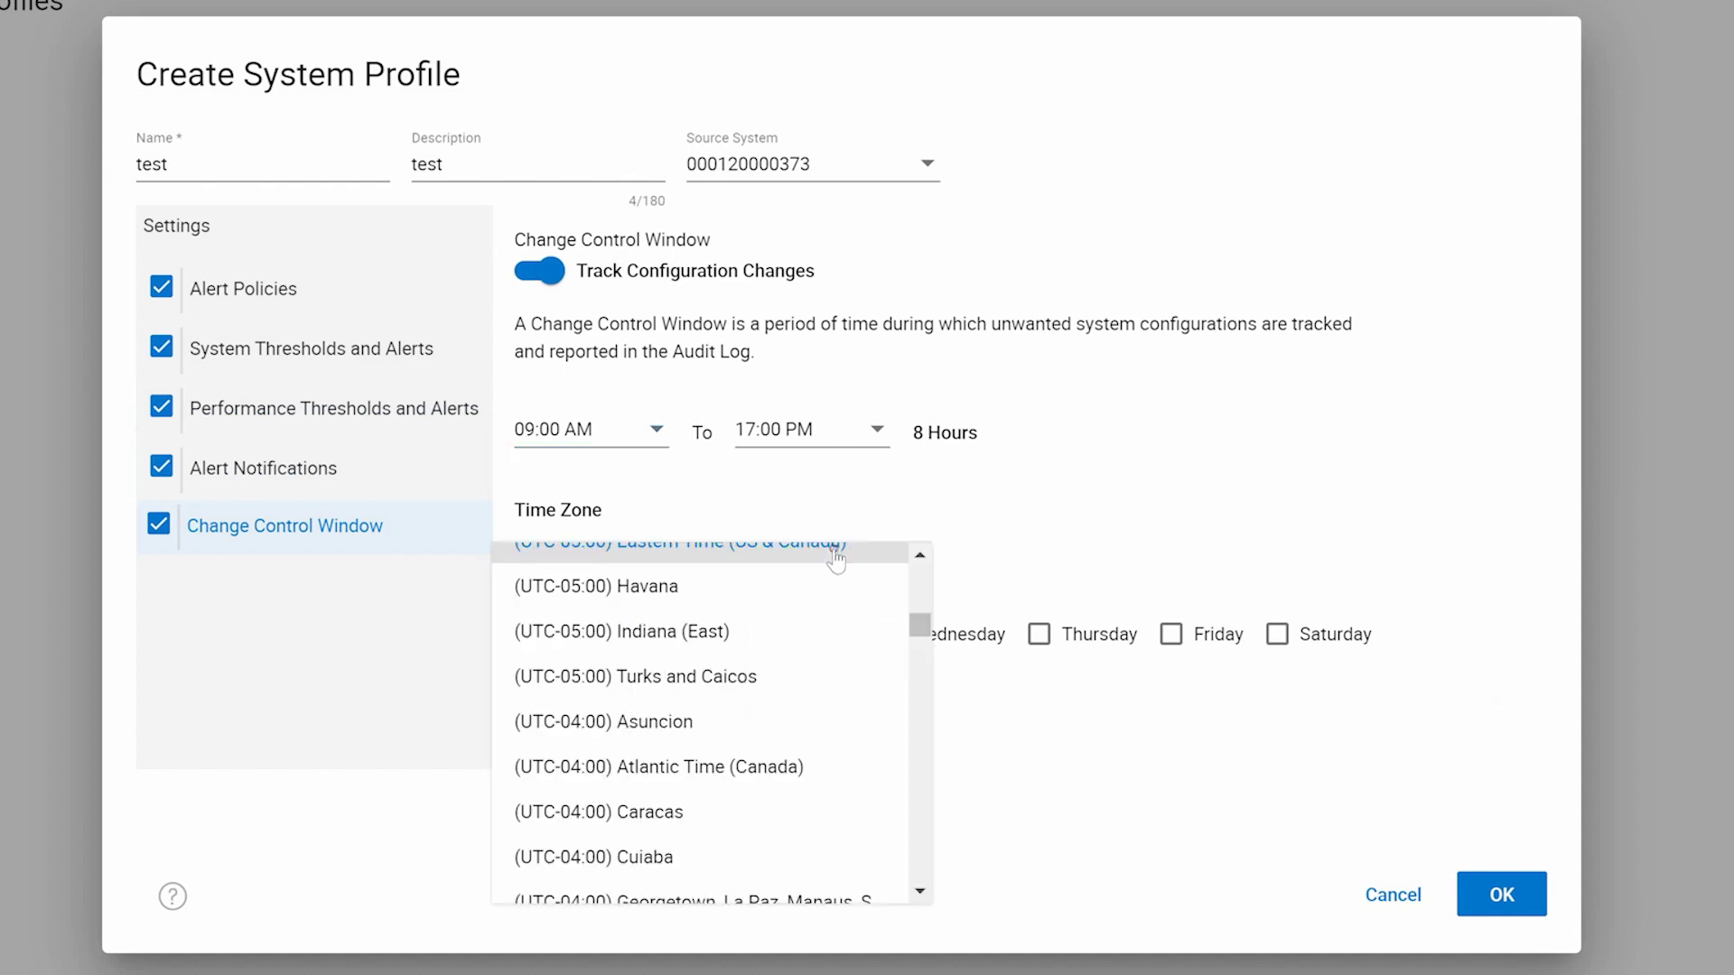
{"action": "left_click_drag", "start_coordinate": [919, 623], "coordinate": [921, 708]}
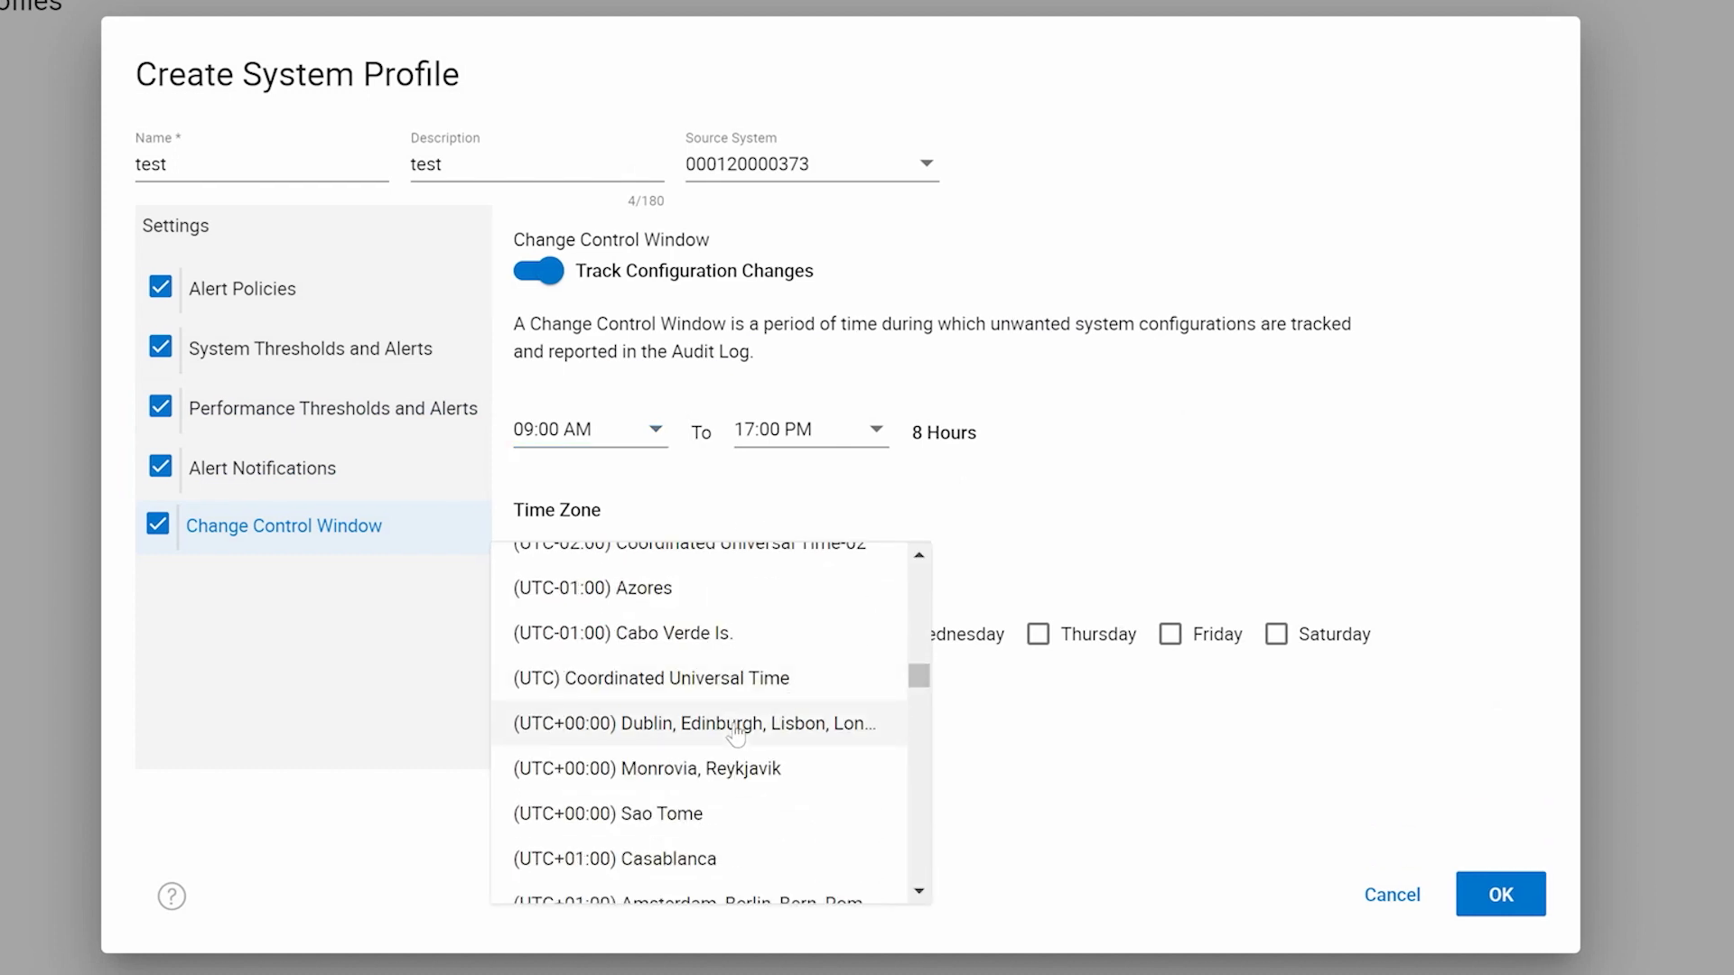
{"action": "left_click", "coordinate": [727, 721]}
Add Tuesday through Friday to the window and create the profile.
{"action": "left_click", "coordinate": [763, 635]}
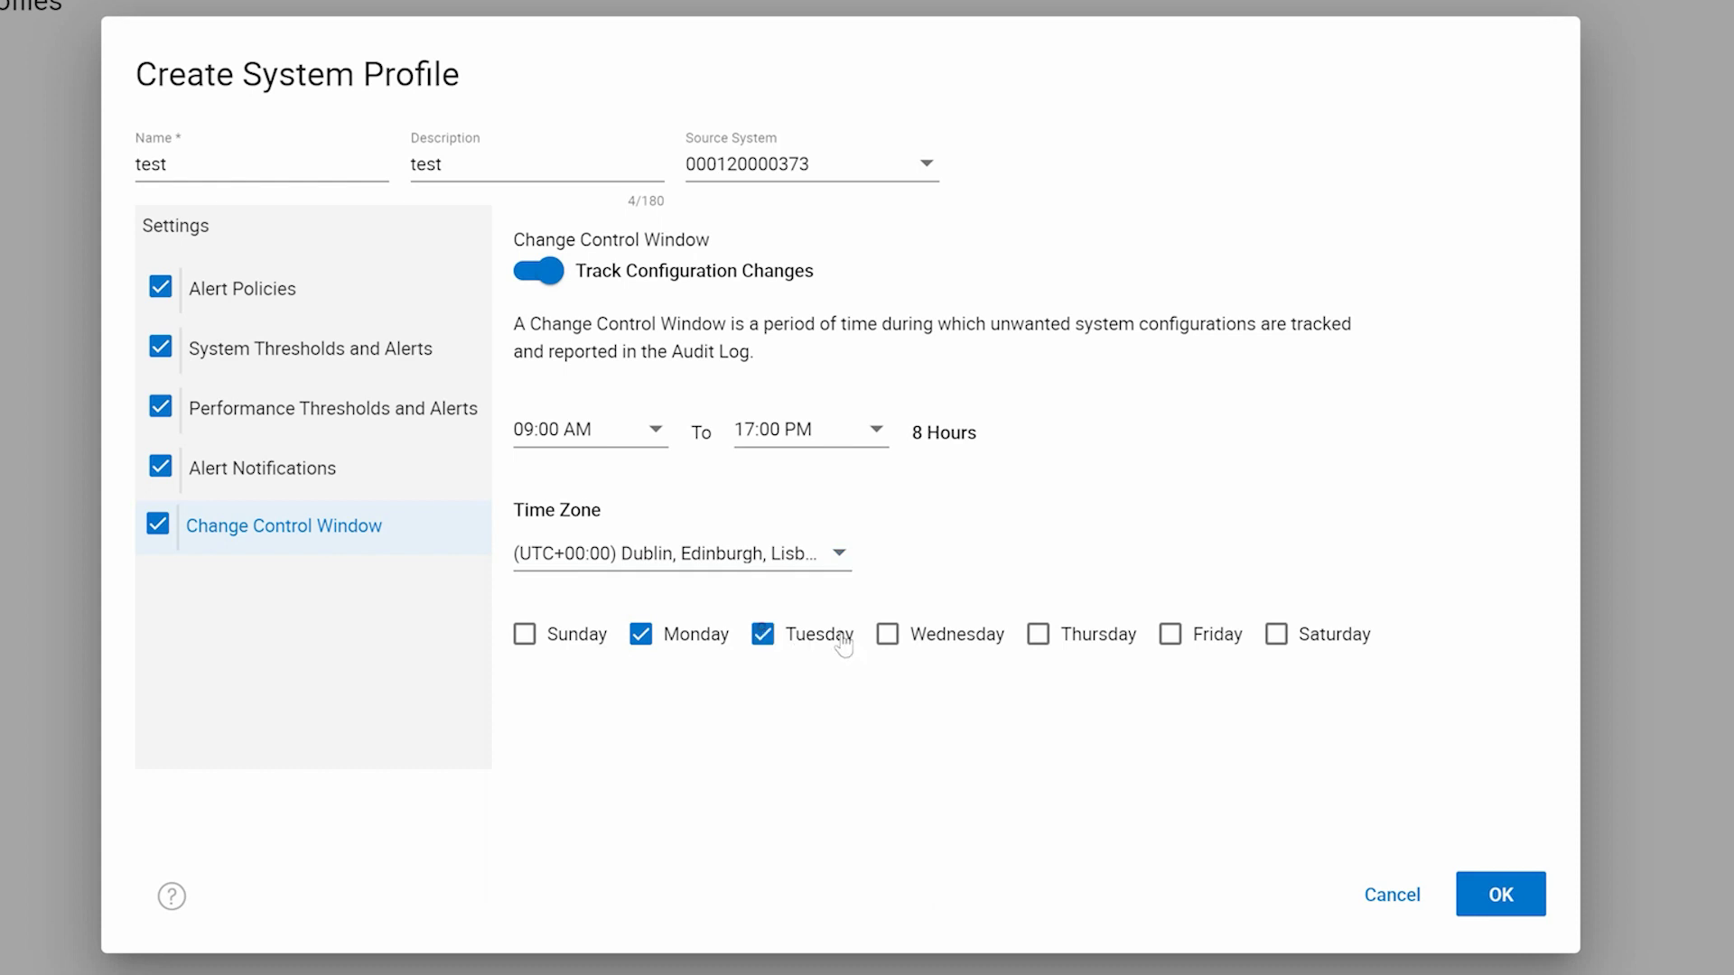
{"action": "left_click", "coordinate": [886, 634]}
{"action": "left_click", "coordinate": [1036, 634]}
{"action": "left_click", "coordinate": [1170, 634]}
{"action": "left_click", "coordinate": [1508, 901]}
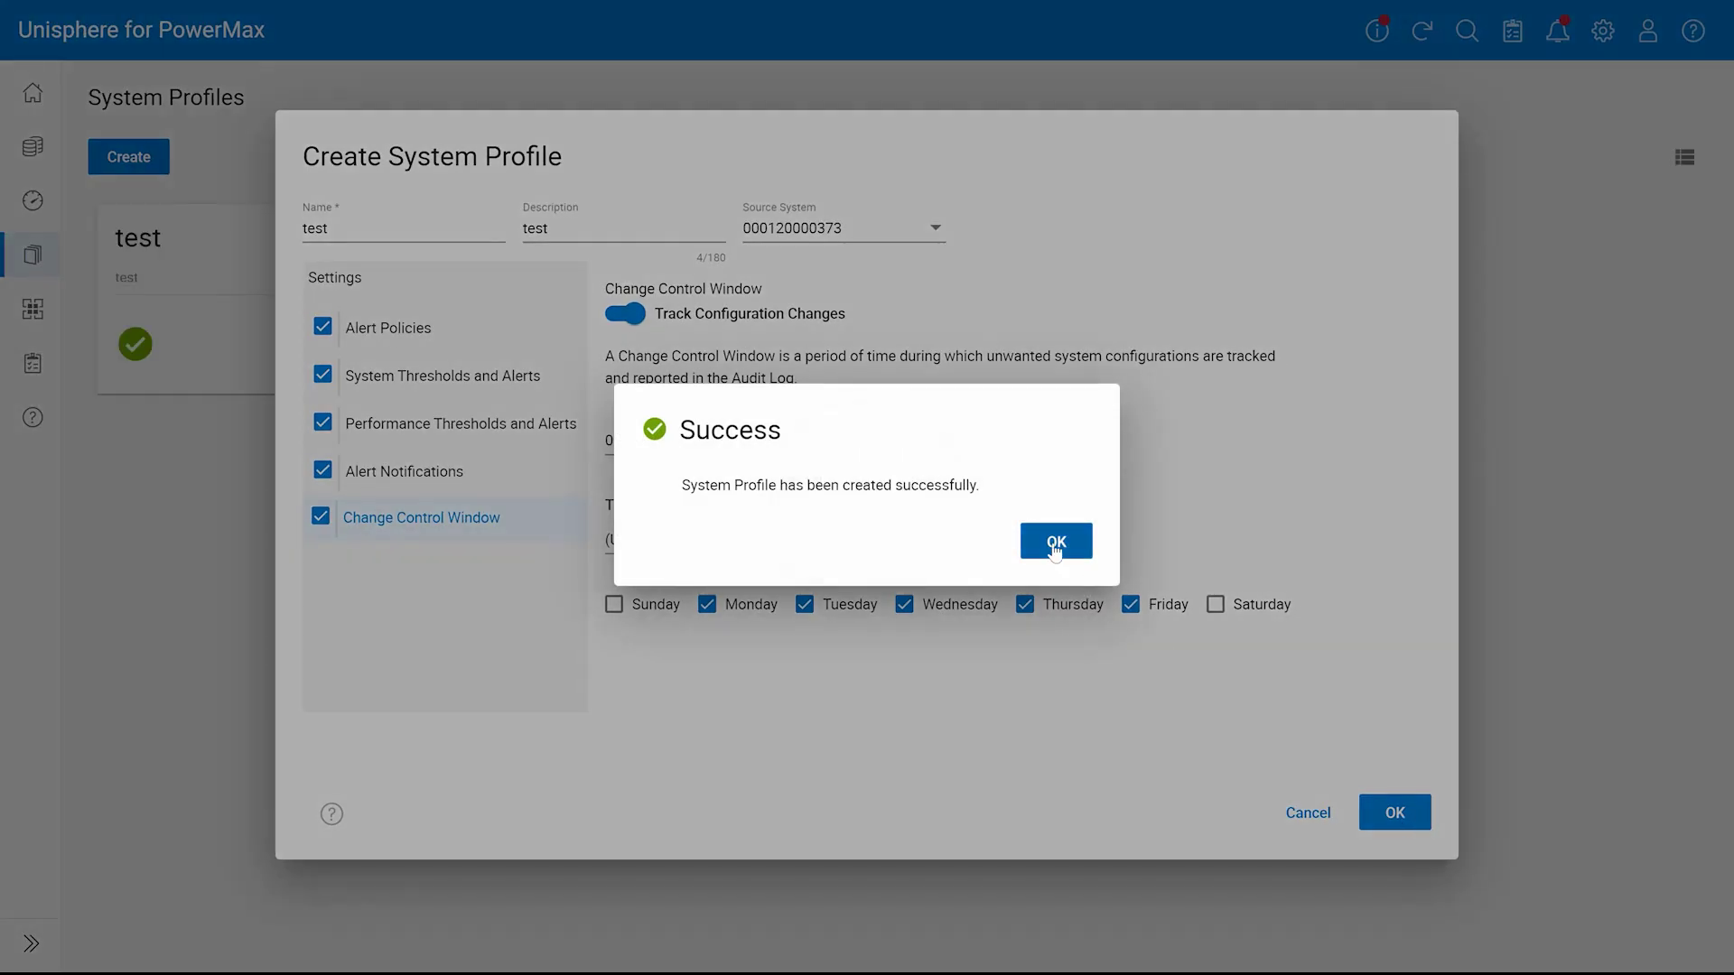
{"action": "left_click", "coordinate": [1054, 544]}
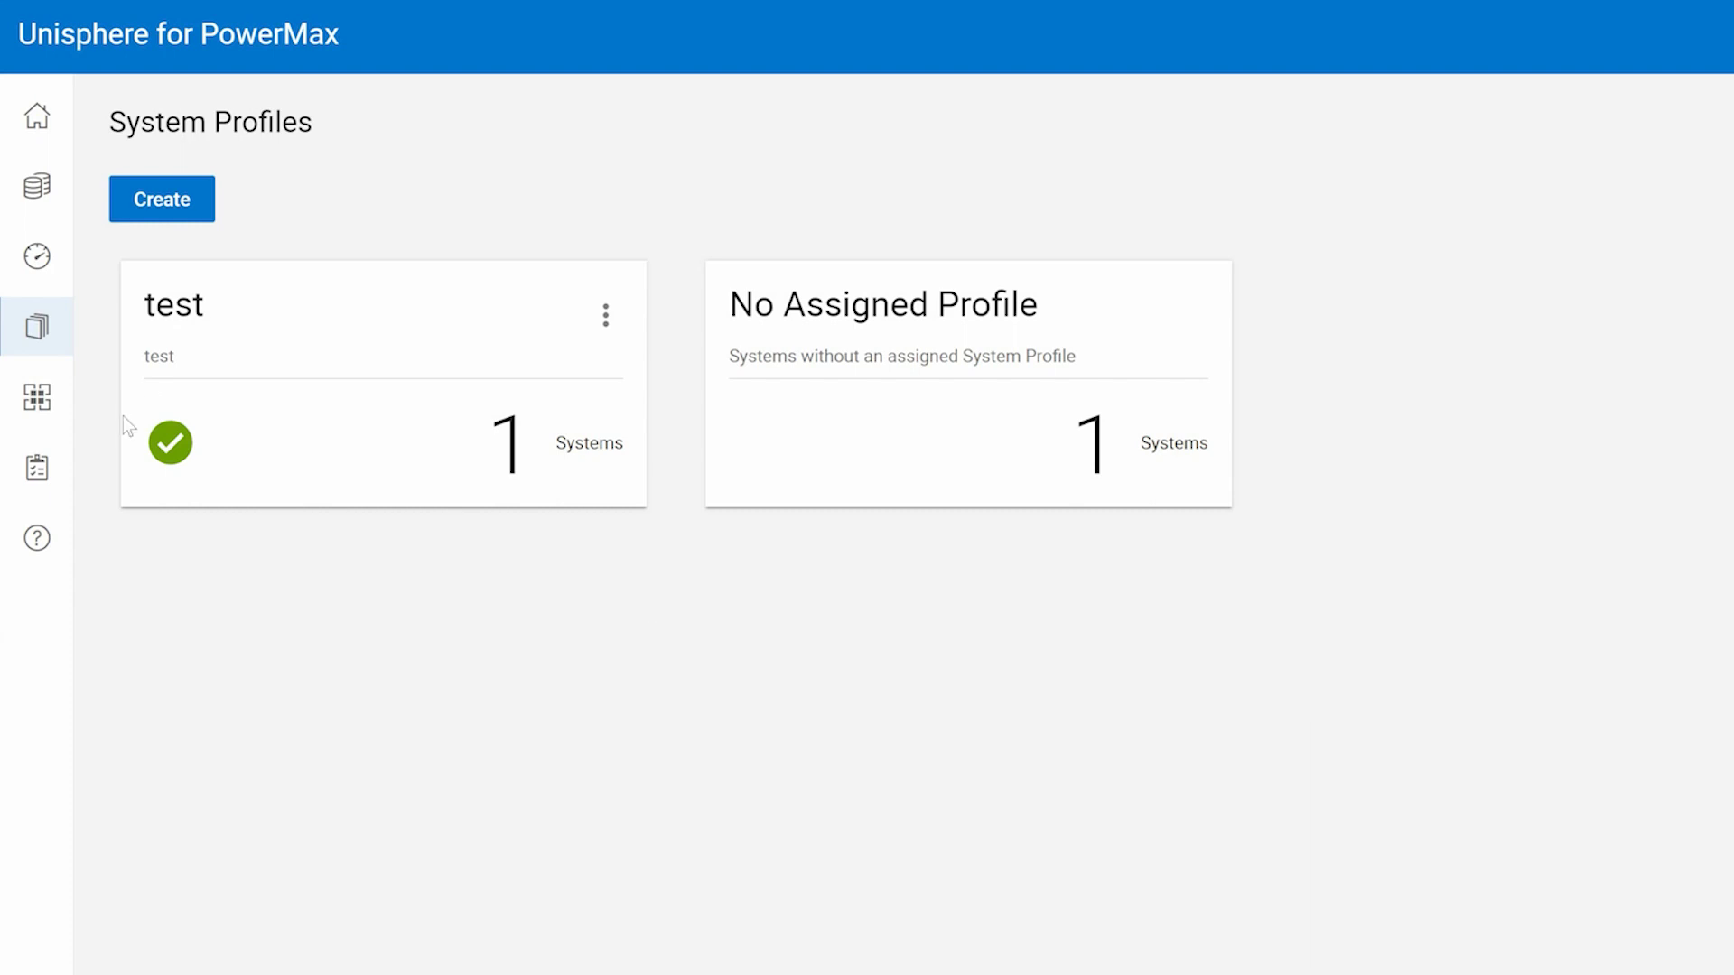
{"action": "left_click", "coordinate": [605, 318]}
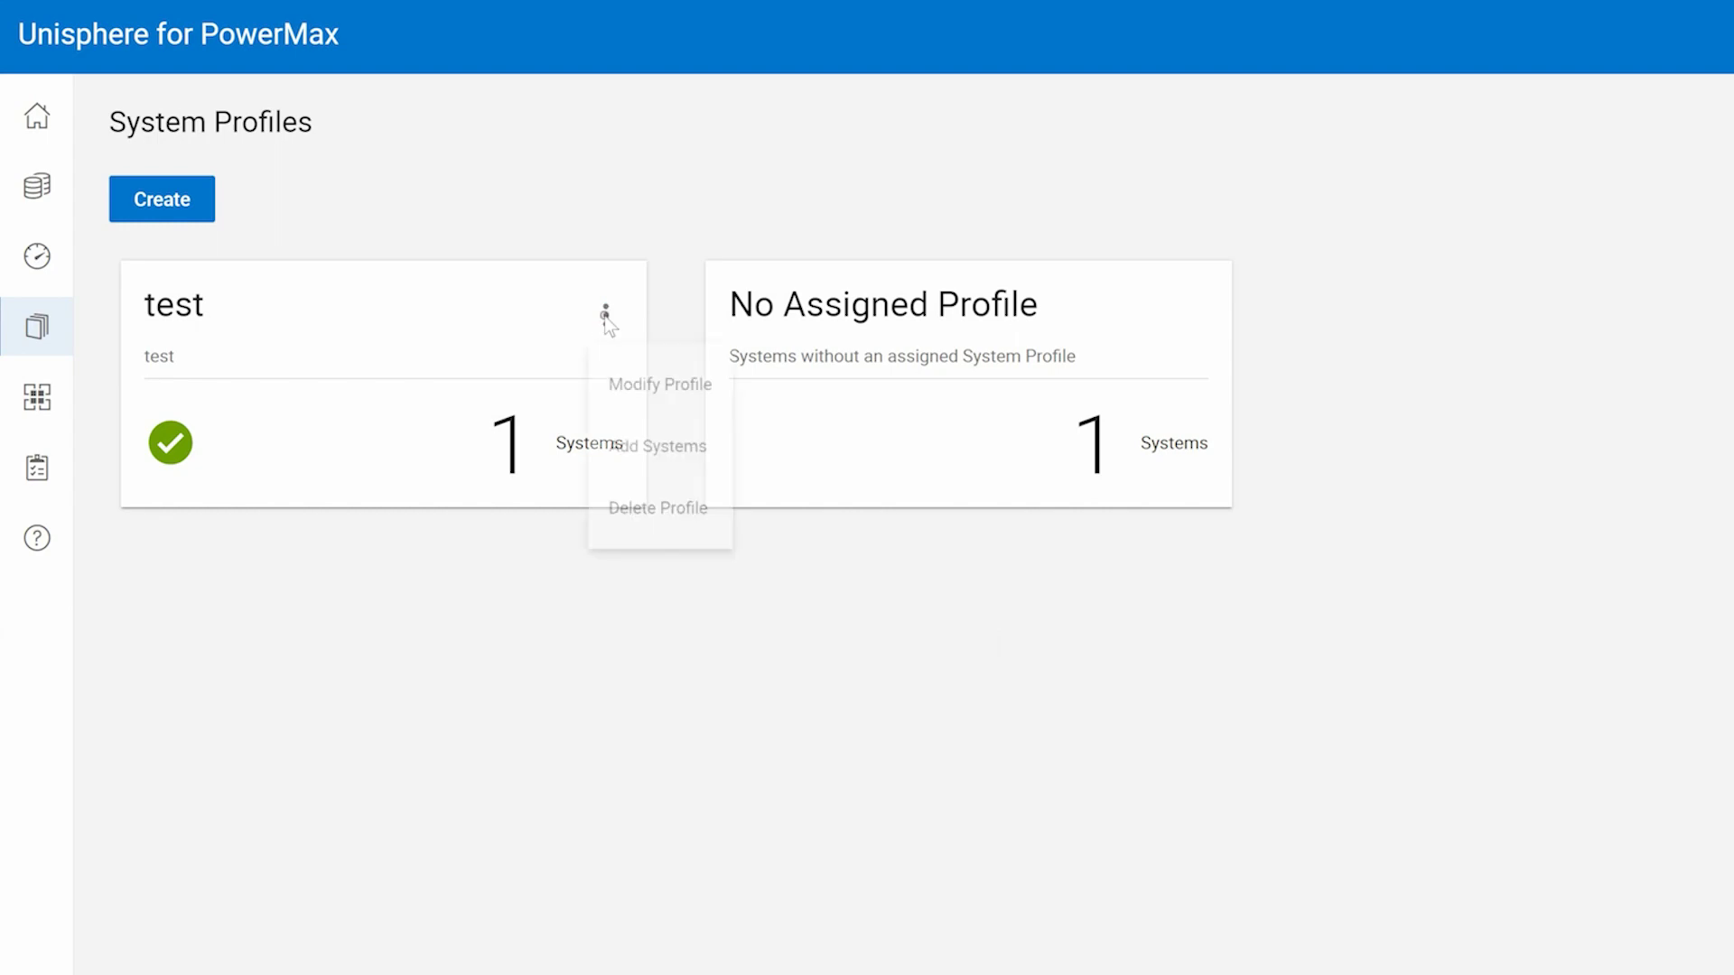
{"action": "left_click", "coordinate": [650, 460]}
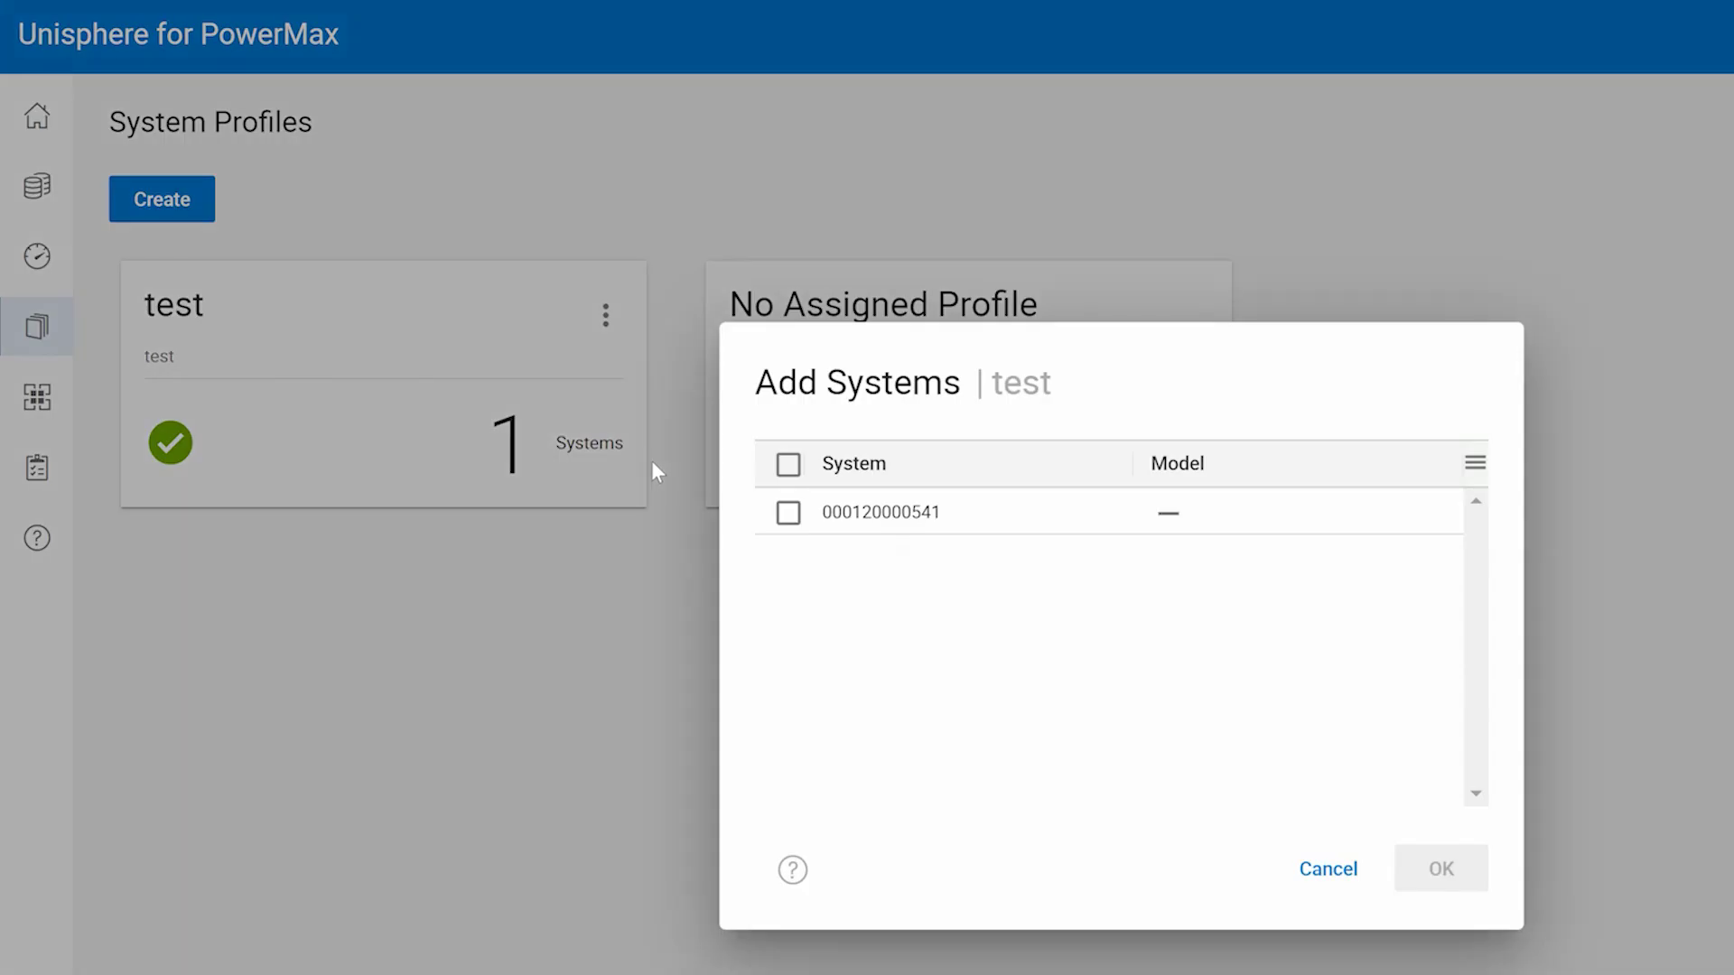
{"action": "left_click", "coordinate": [787, 512]}
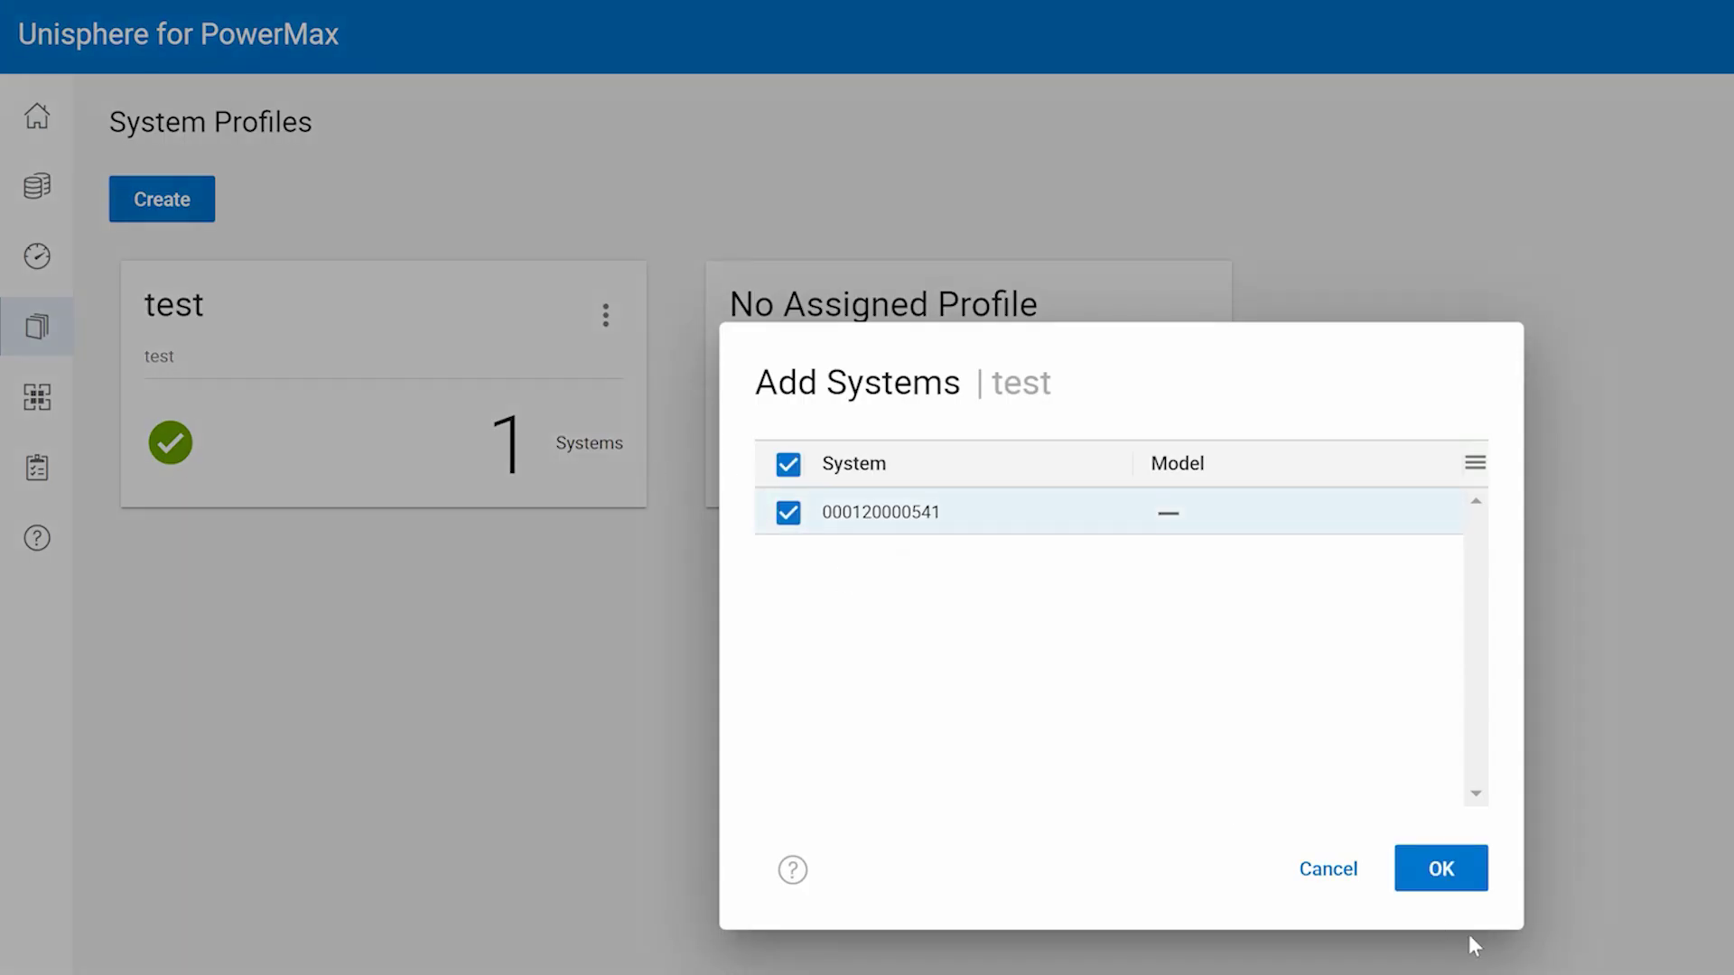
{"action": "left_click", "coordinate": [1452, 880]}
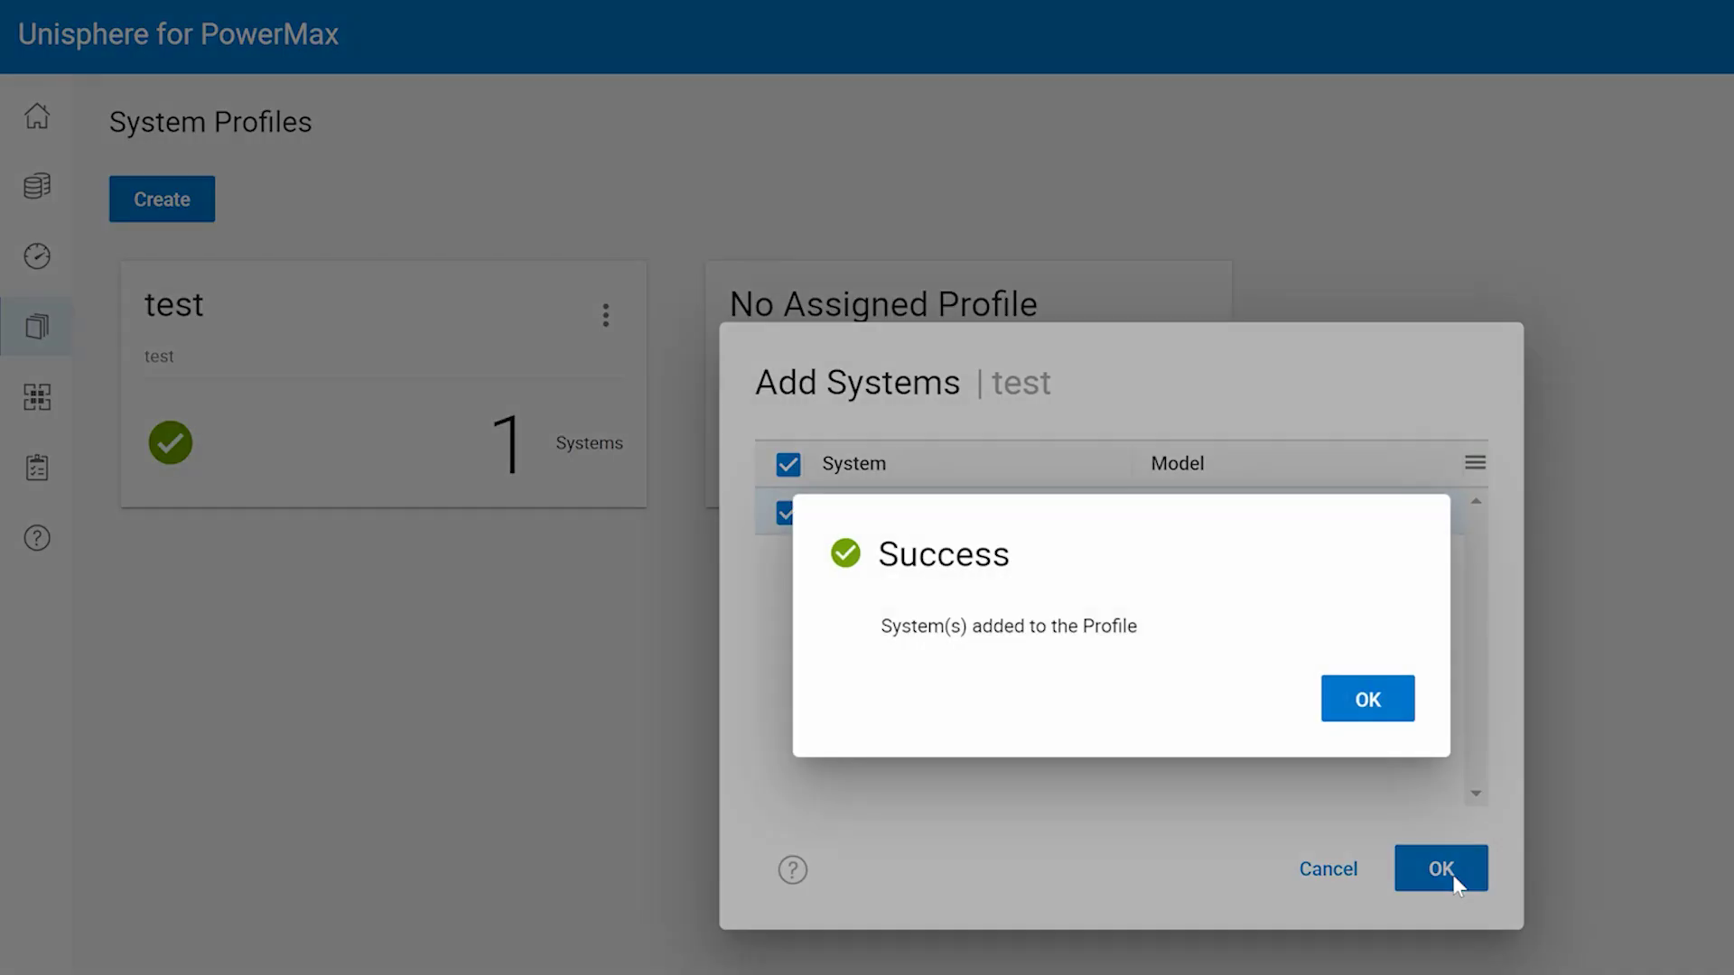
{"action": "left_click", "coordinate": [1380, 706]}
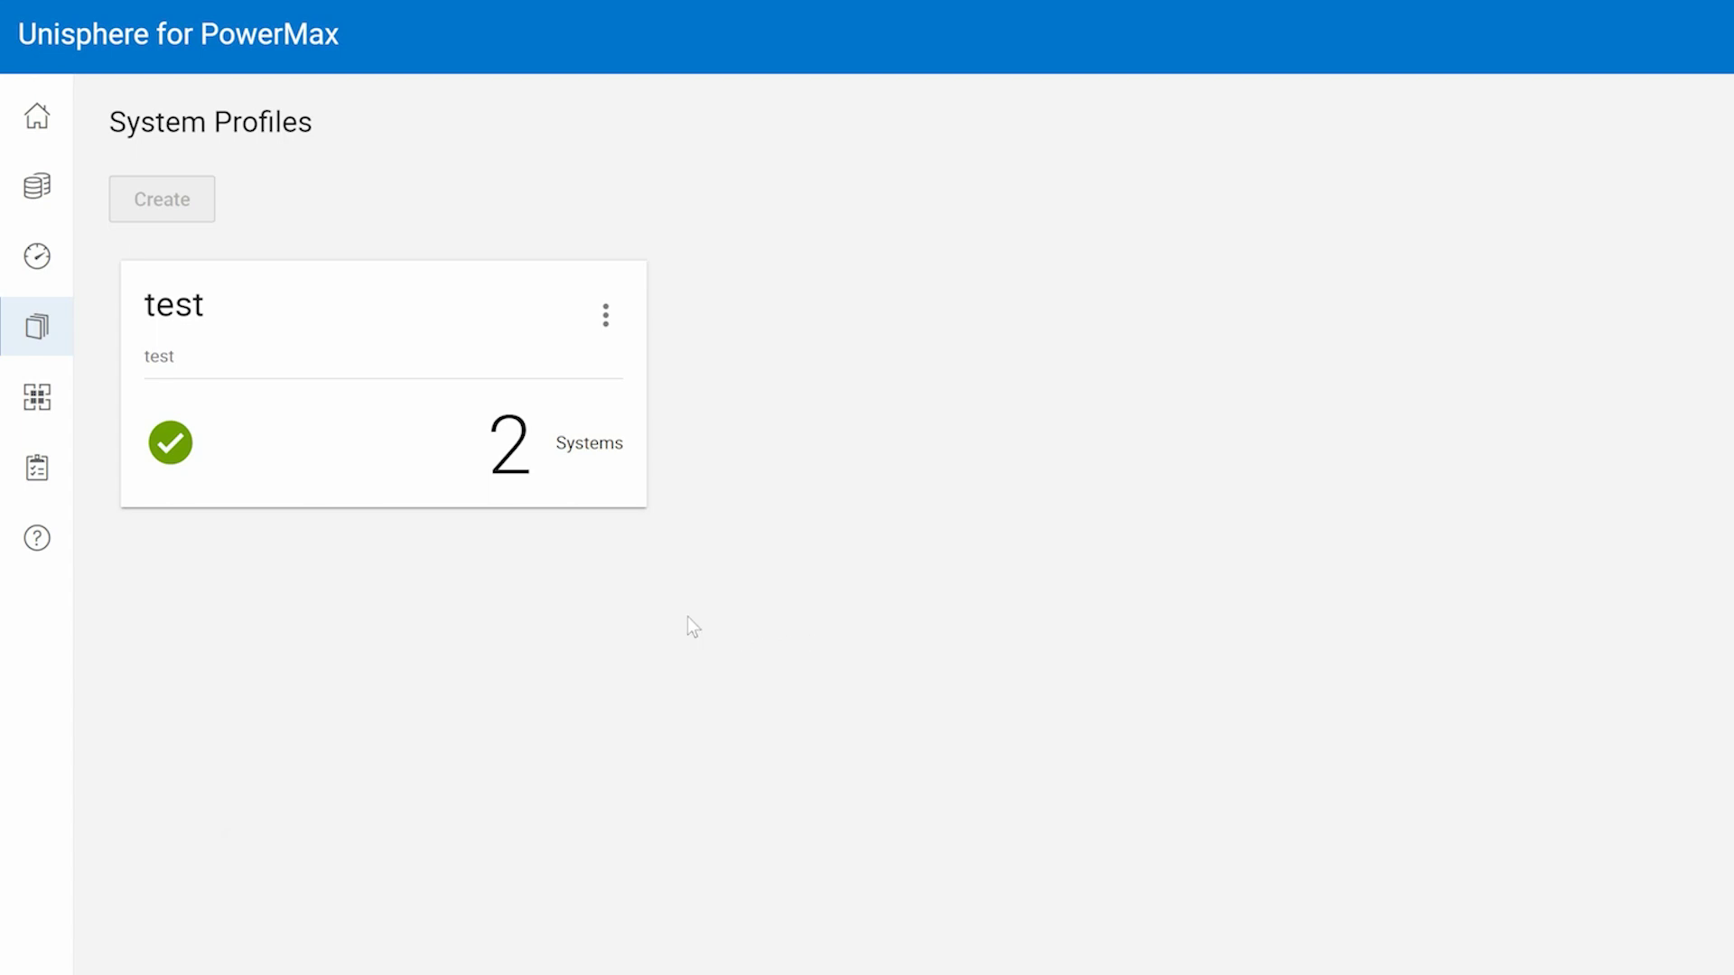
{"action": "left_click", "coordinate": [154, 304]}
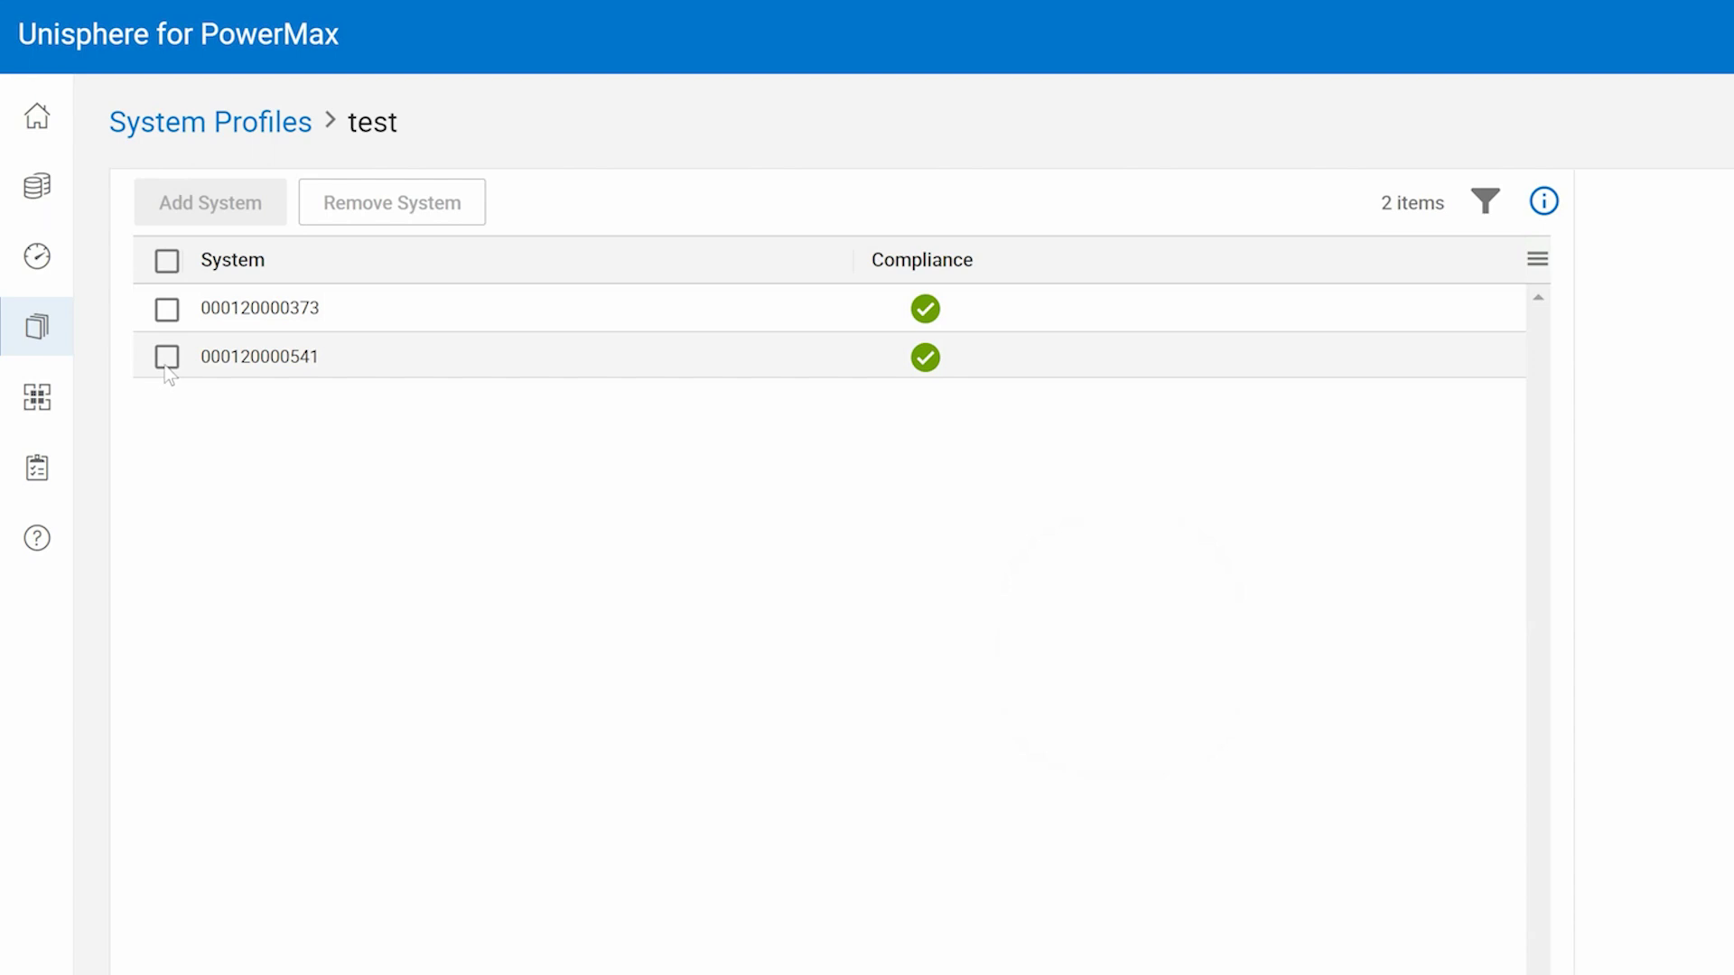
{"action": "left_click", "coordinate": [167, 358]}
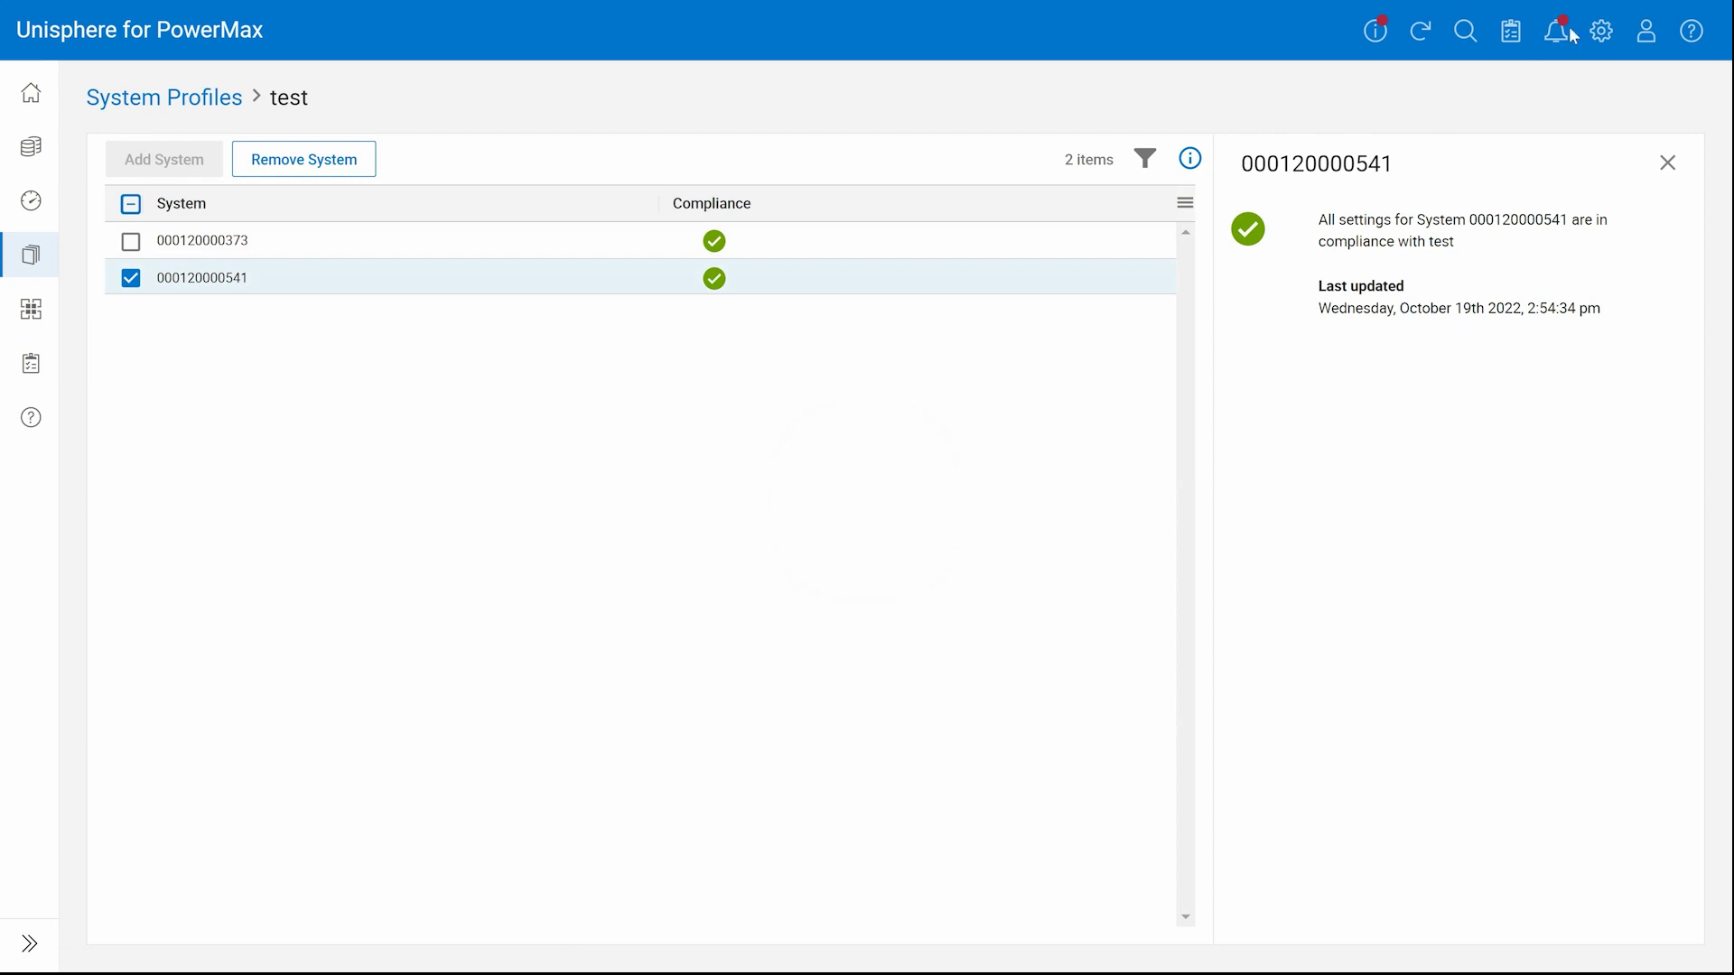
{"action": "left_click", "coordinate": [1599, 34]}
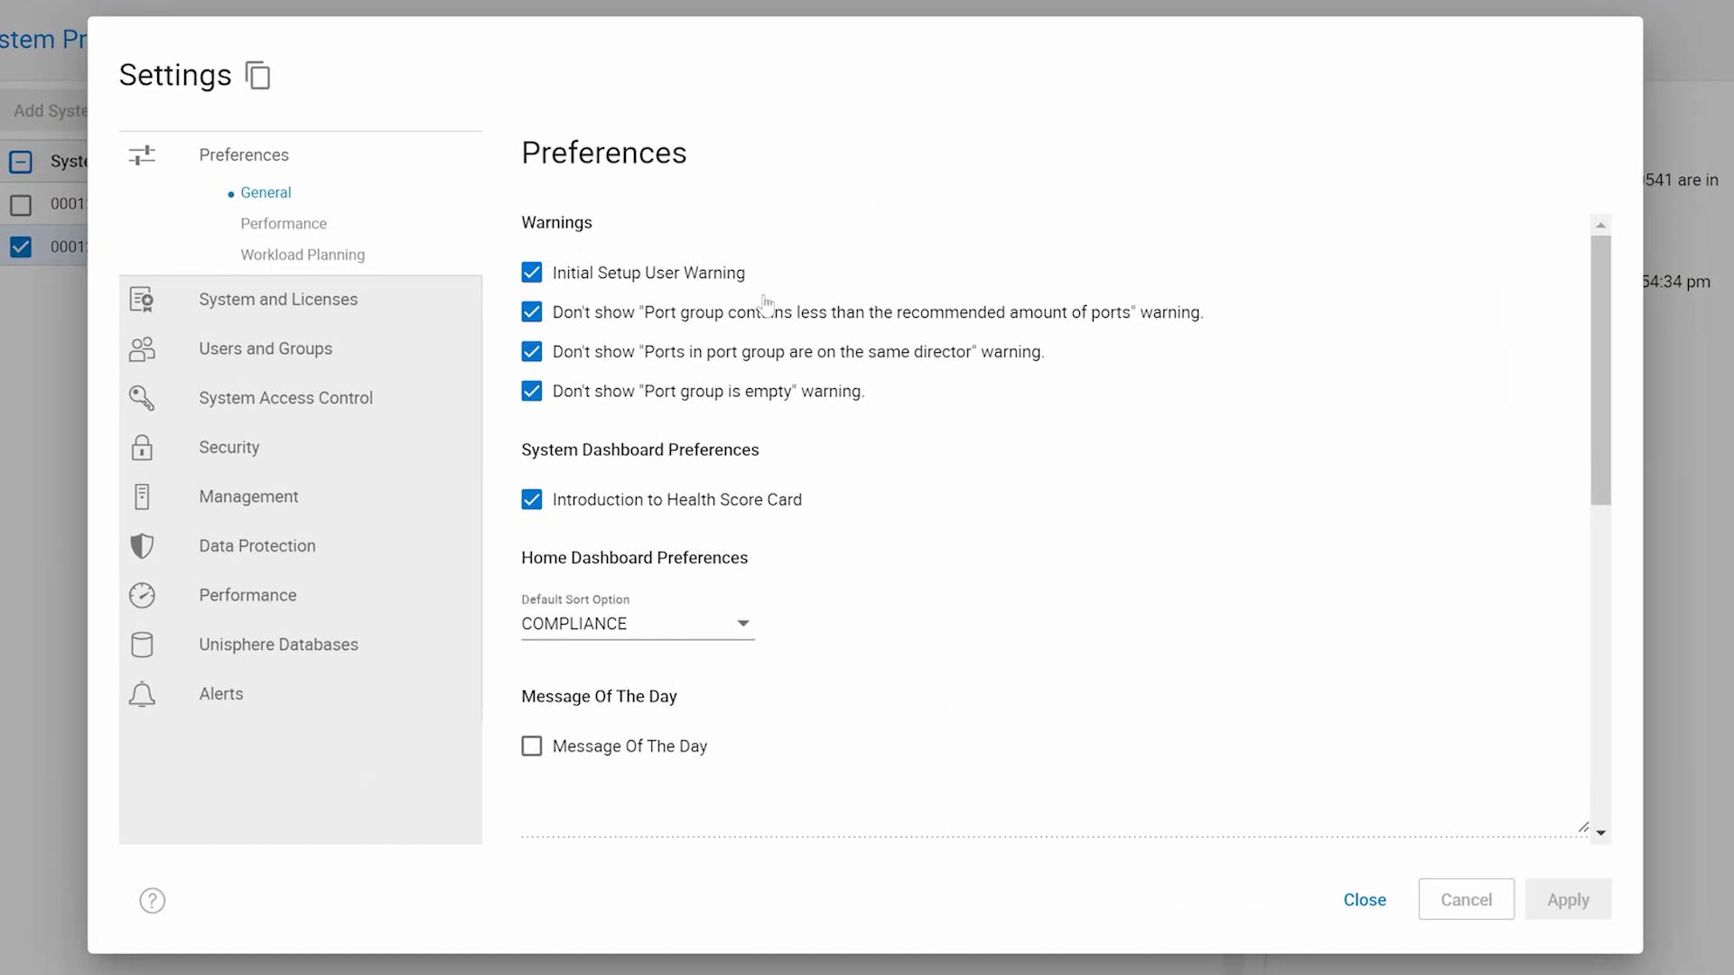
{"action": "left_click", "coordinate": [242, 703]}
{"action": "left_click", "coordinate": [282, 639]}
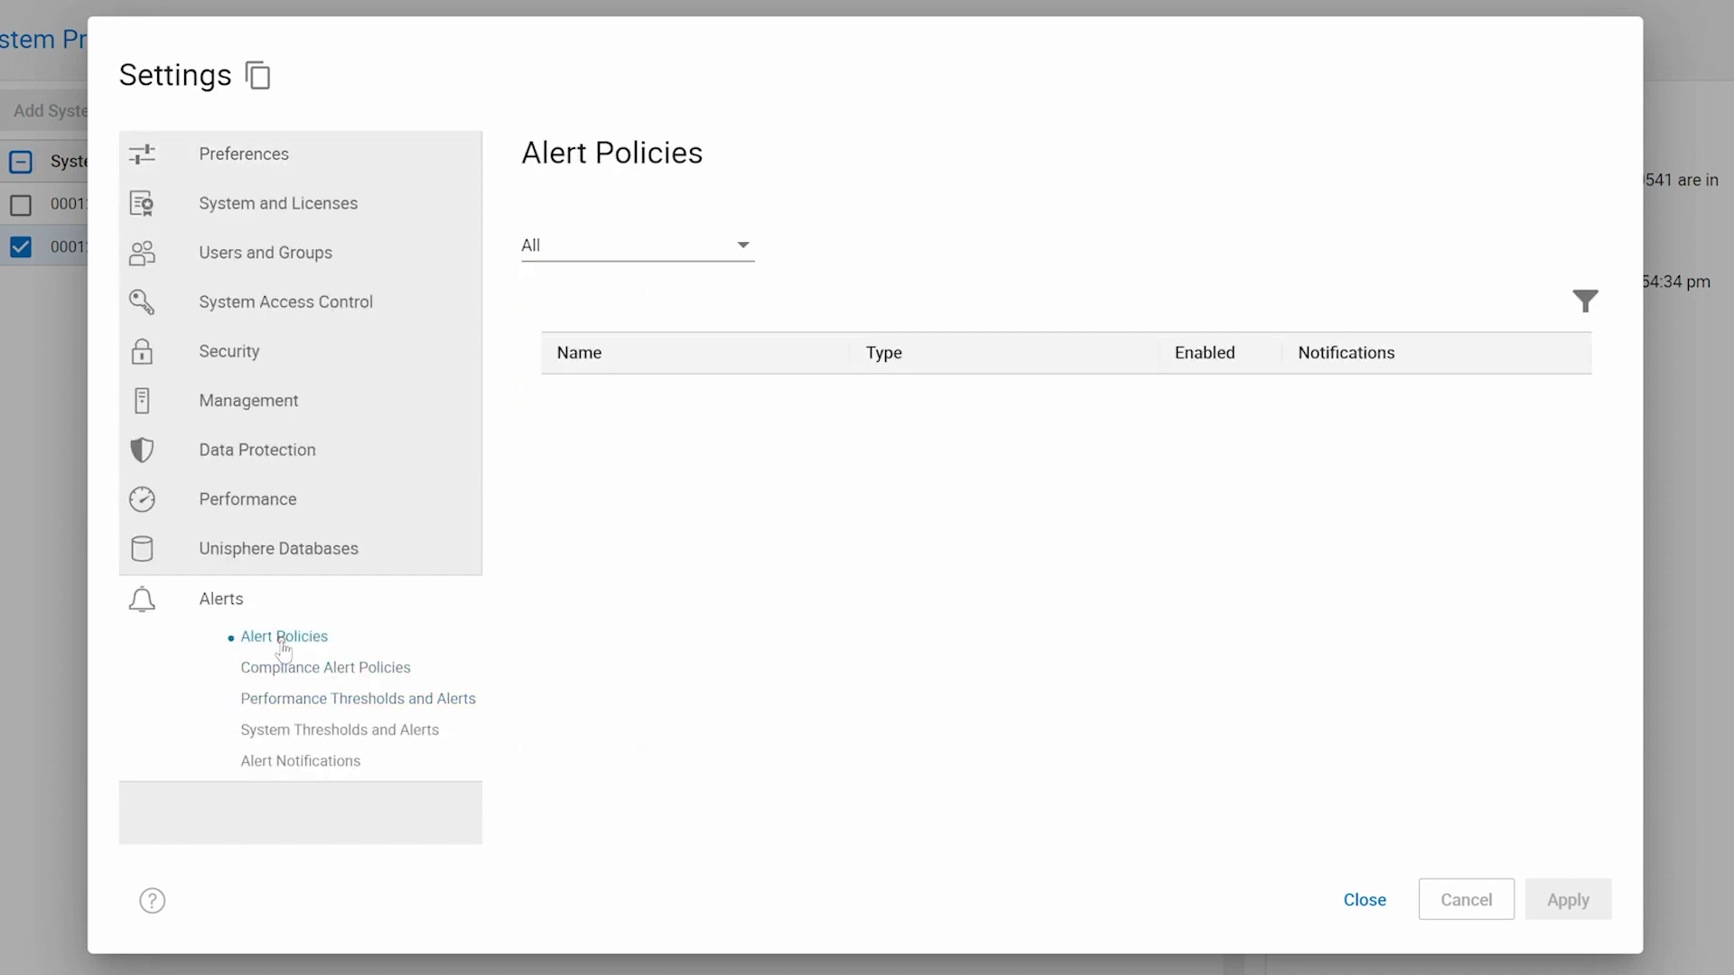
{"action": "left_click", "coordinate": [742, 249]}
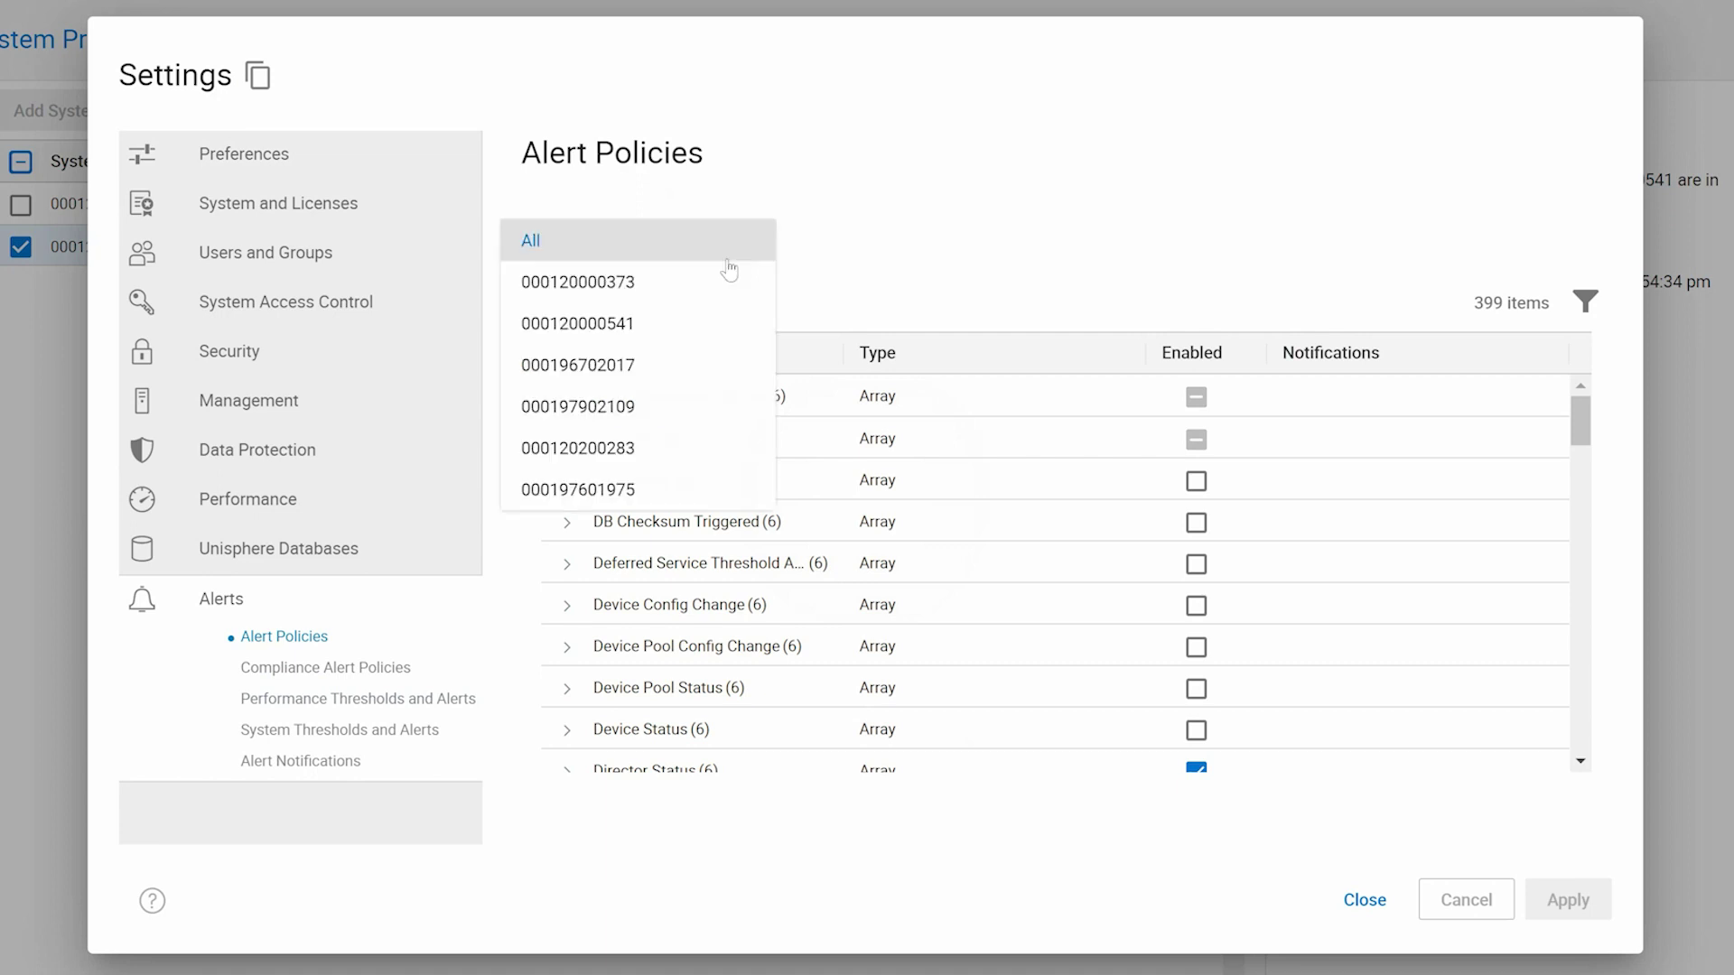
{"action": "left_click", "coordinate": [667, 325]}
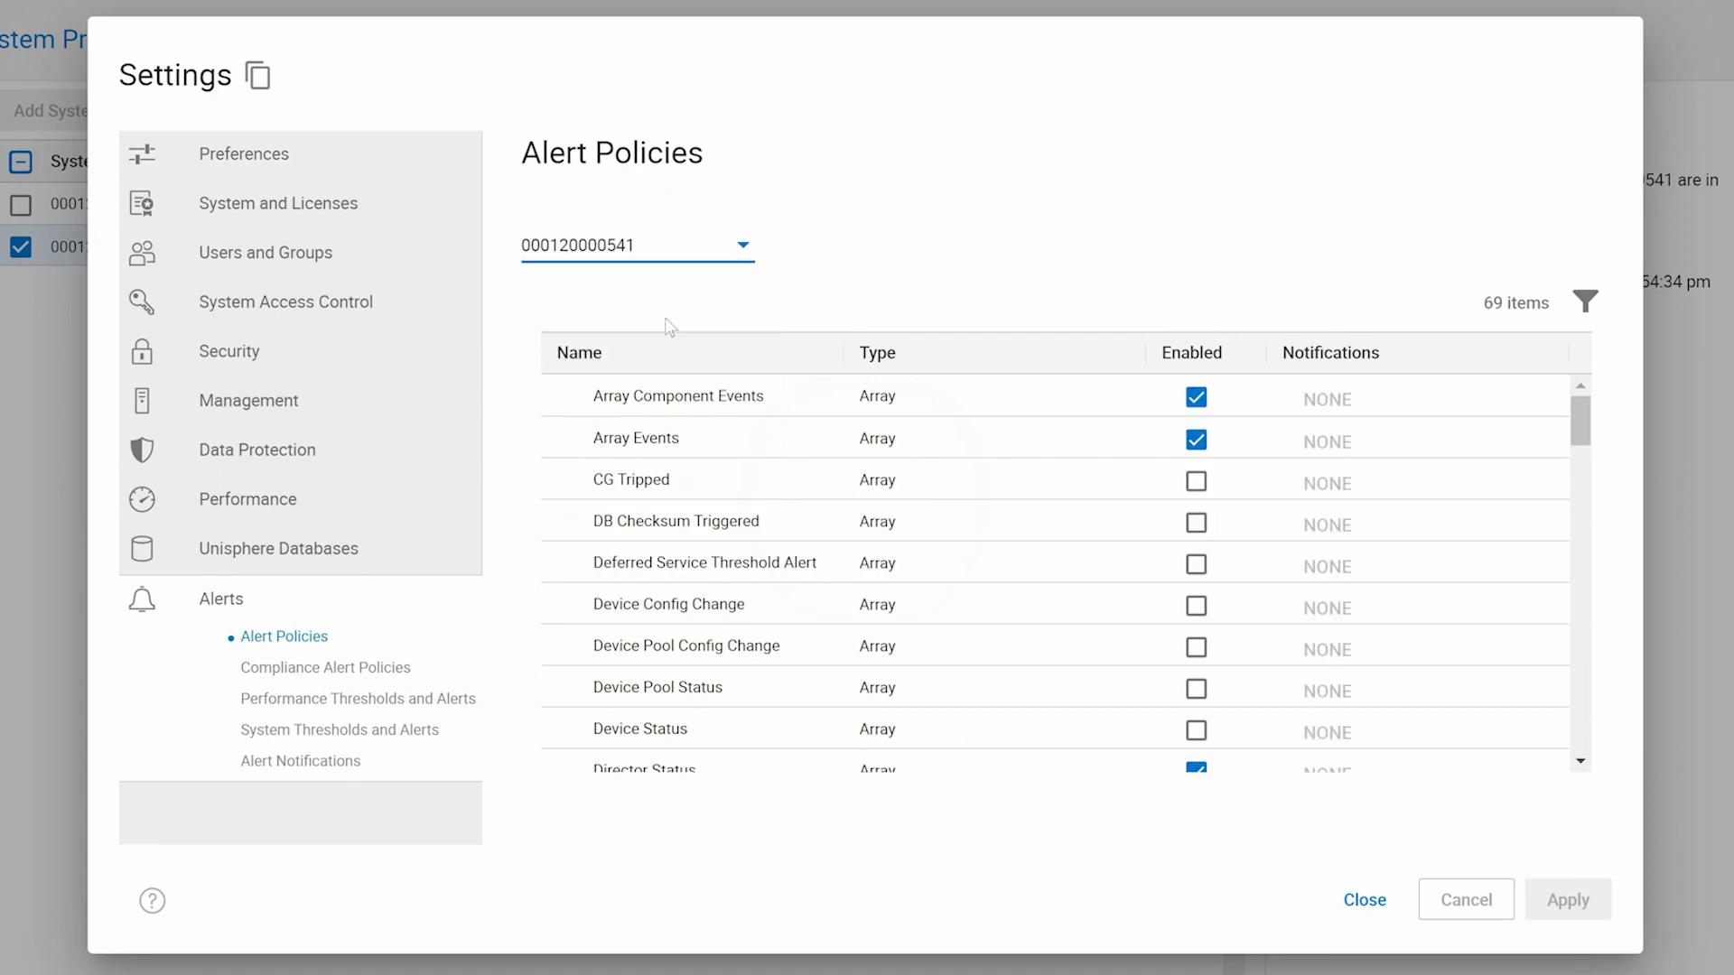
{"action": "left_click", "coordinate": [1196, 481]}
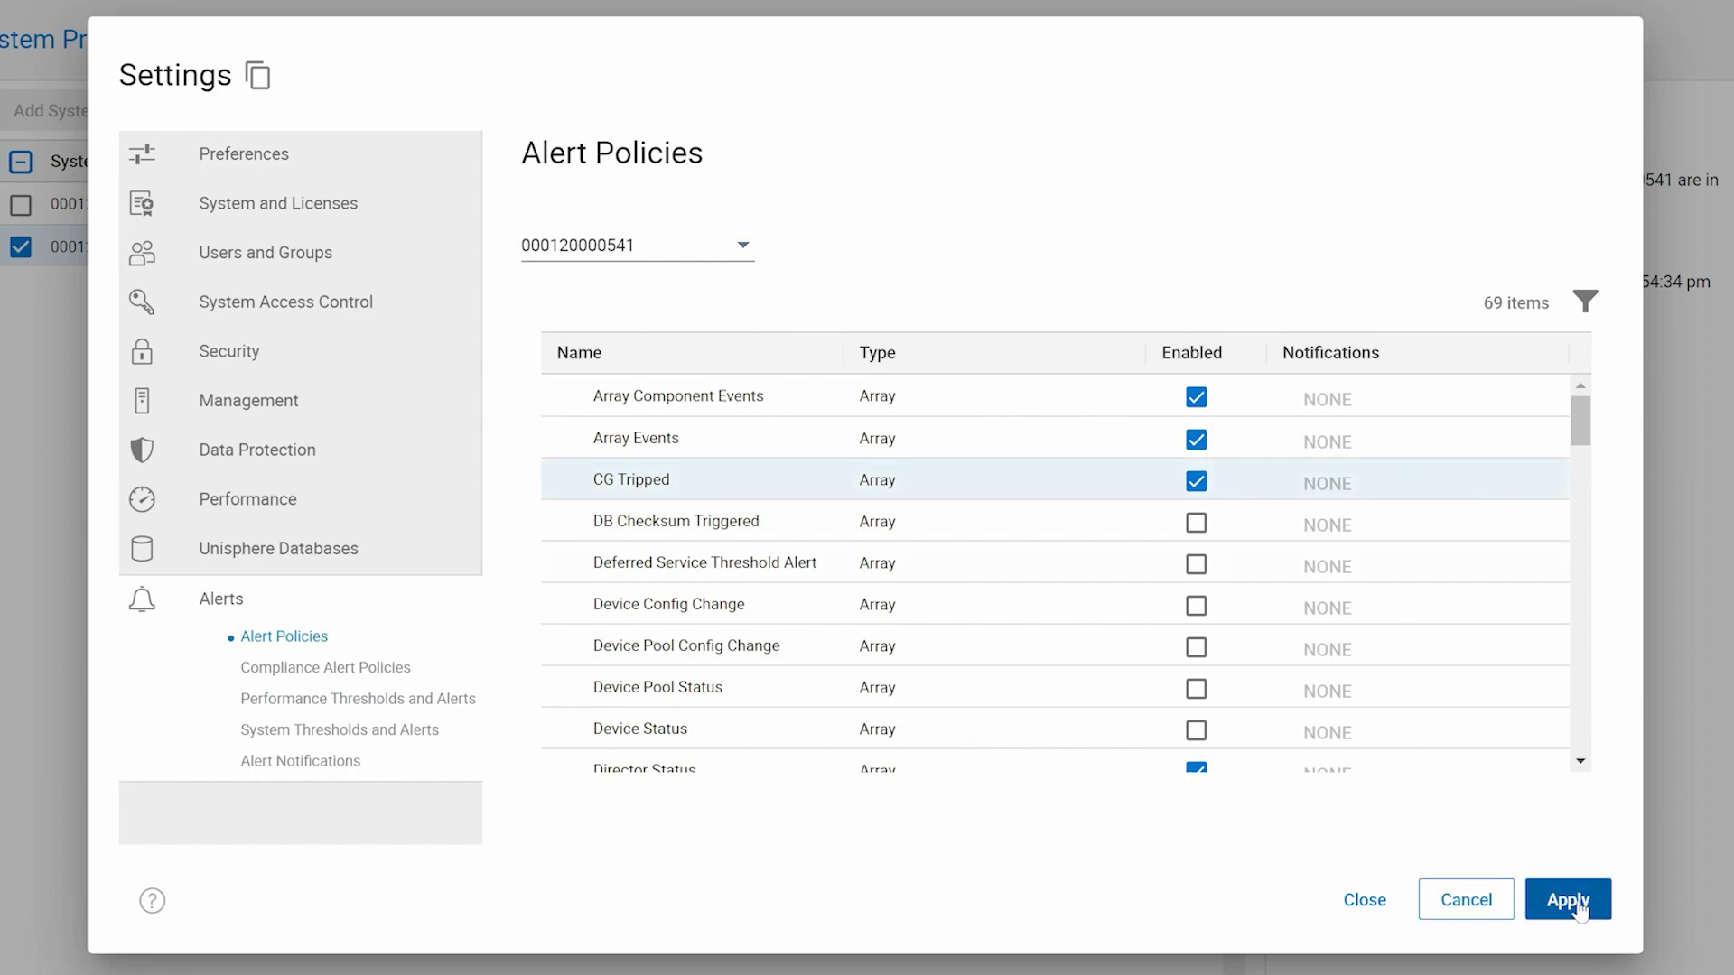
{"action": "left_click", "coordinate": [1575, 905]}
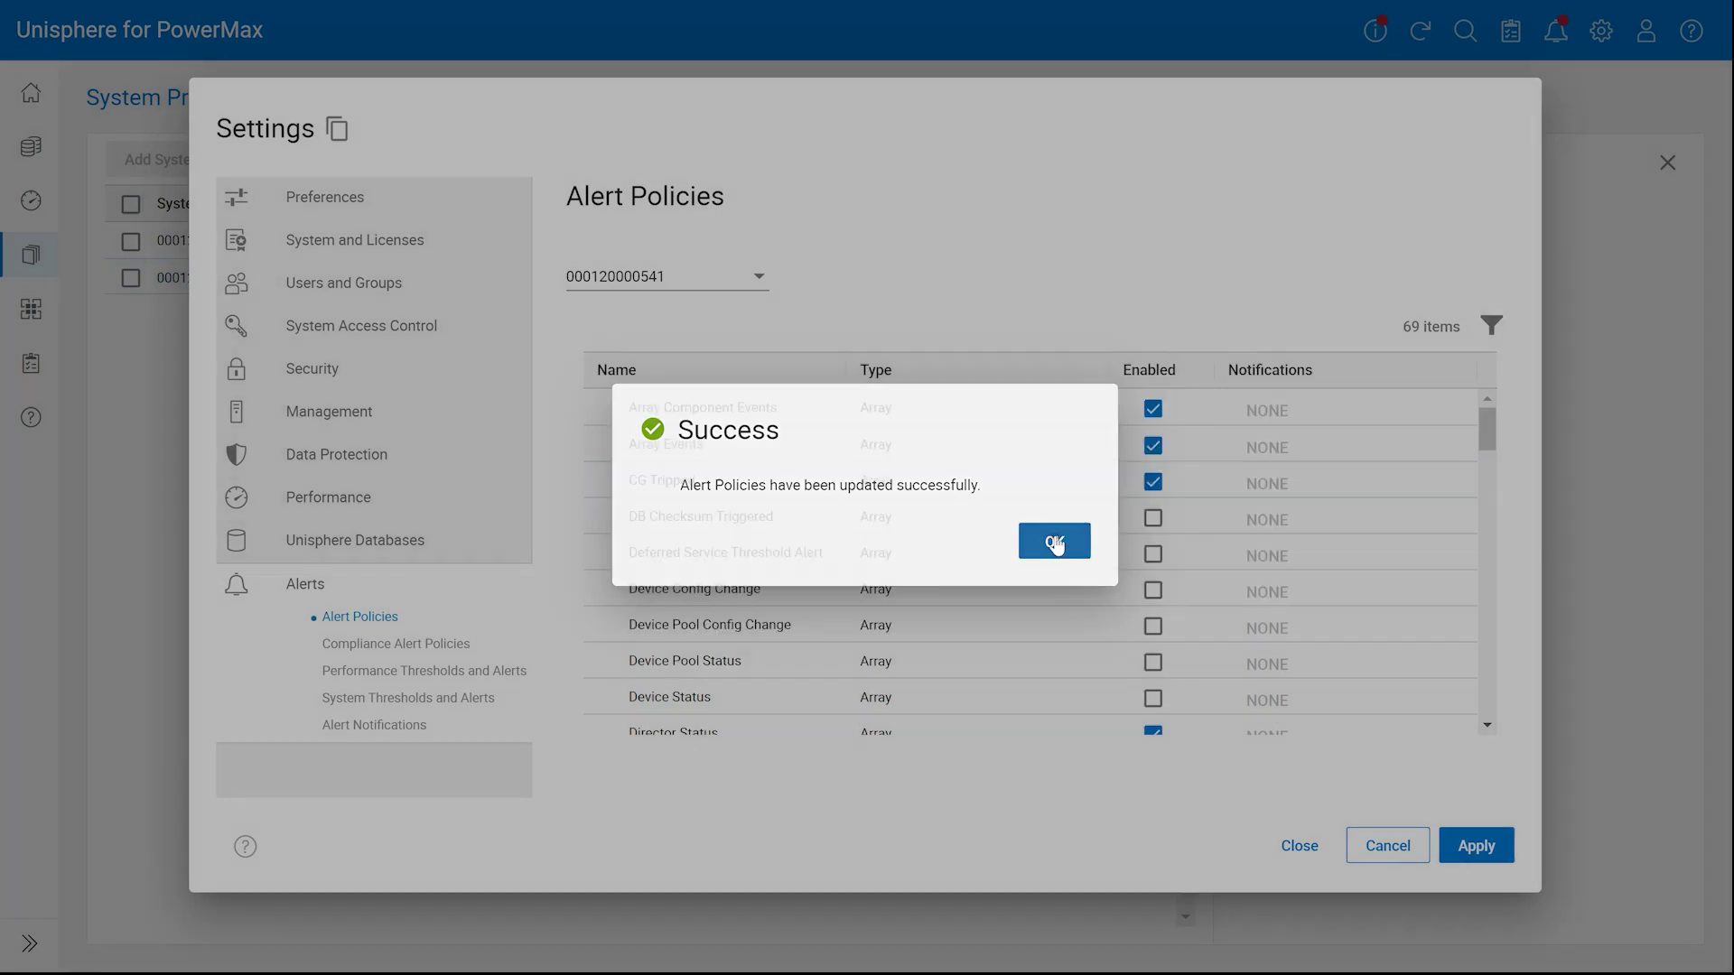
{"action": "left_click", "coordinate": [1056, 544]}
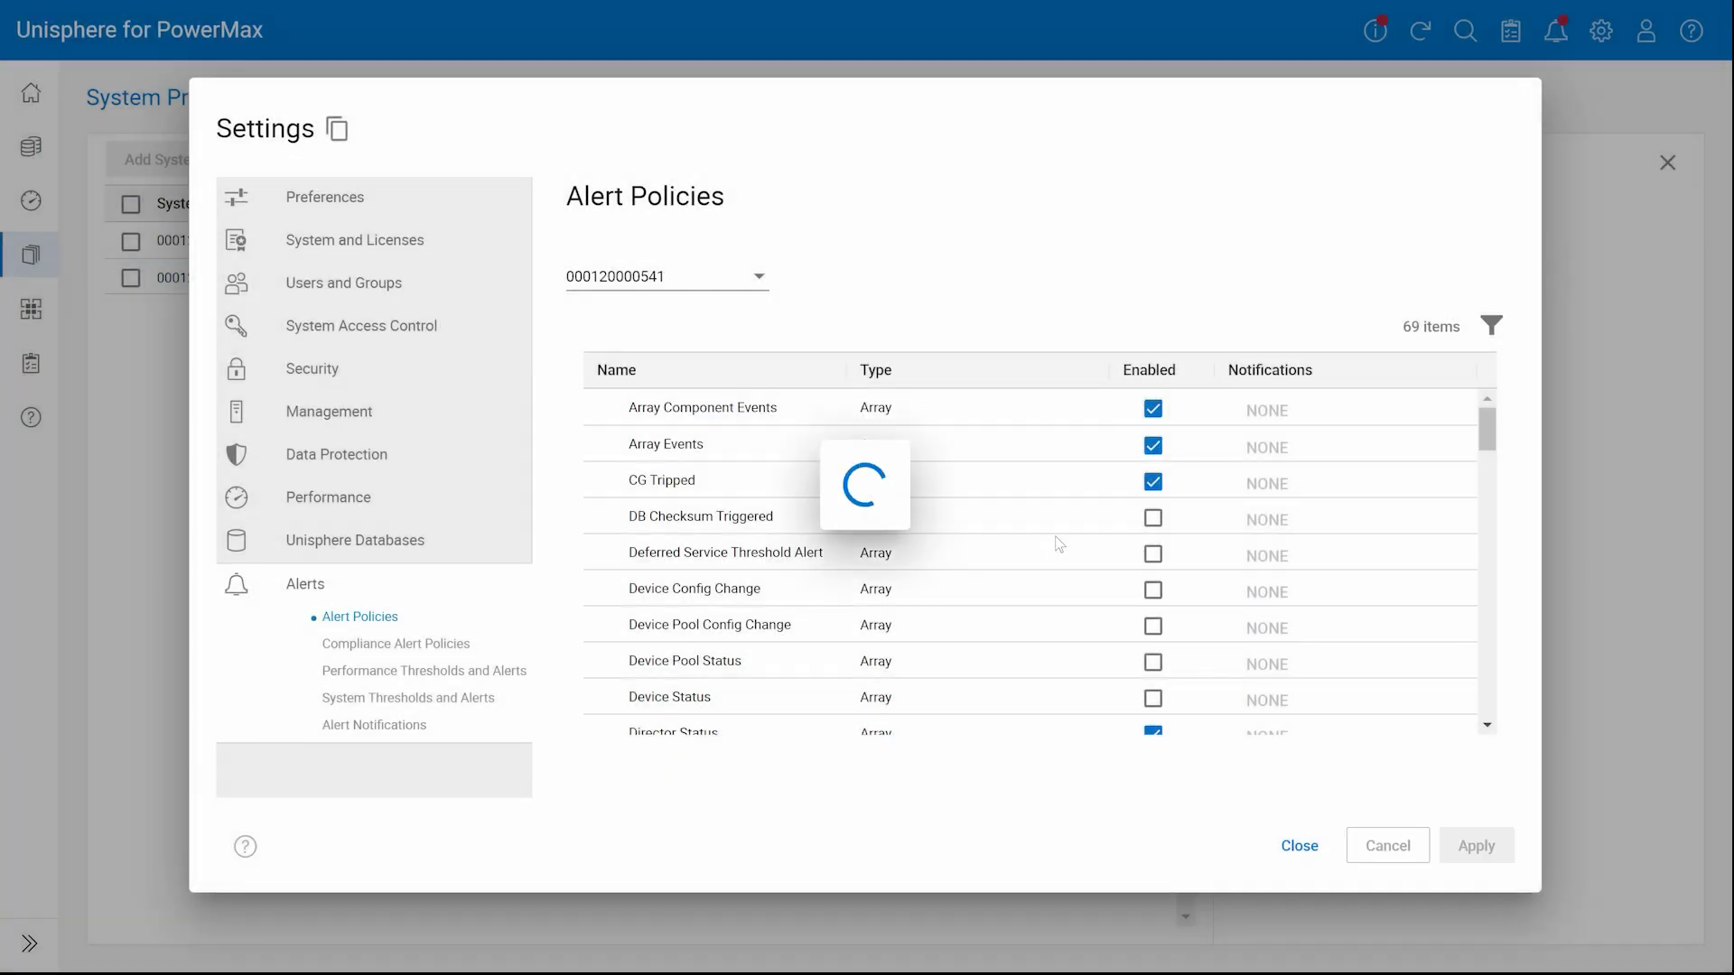
{"action": "left_click", "coordinate": [1299, 847]}
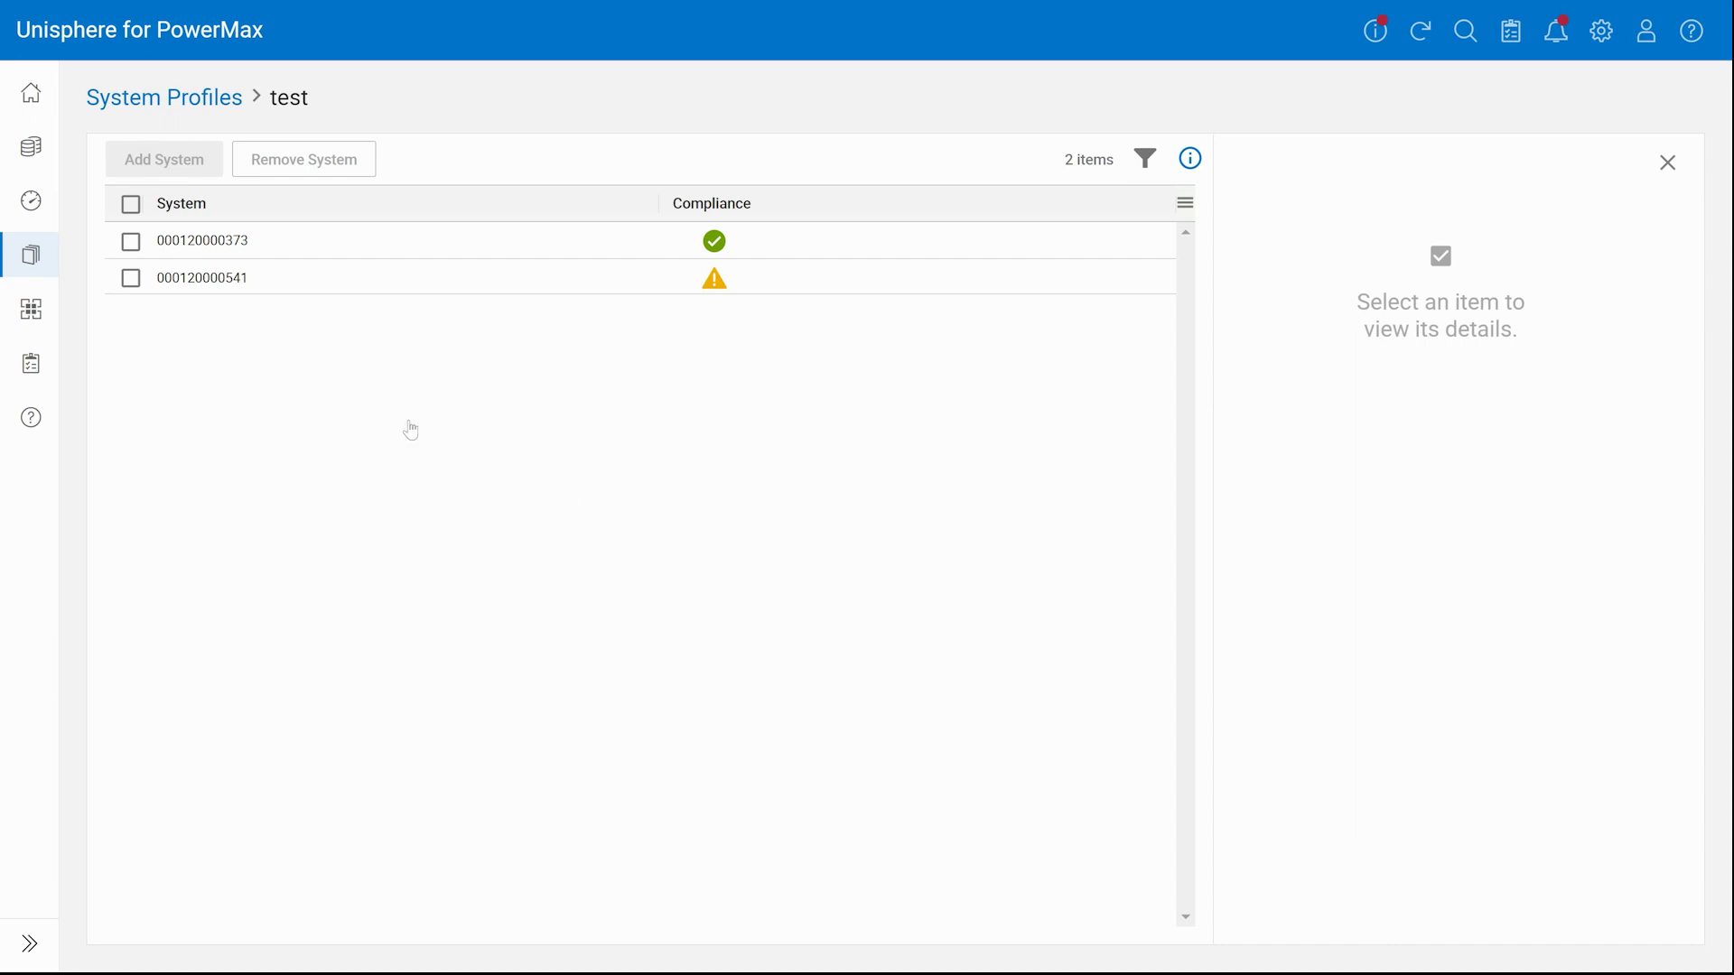
{"action": "left_click", "coordinate": [130, 278]}
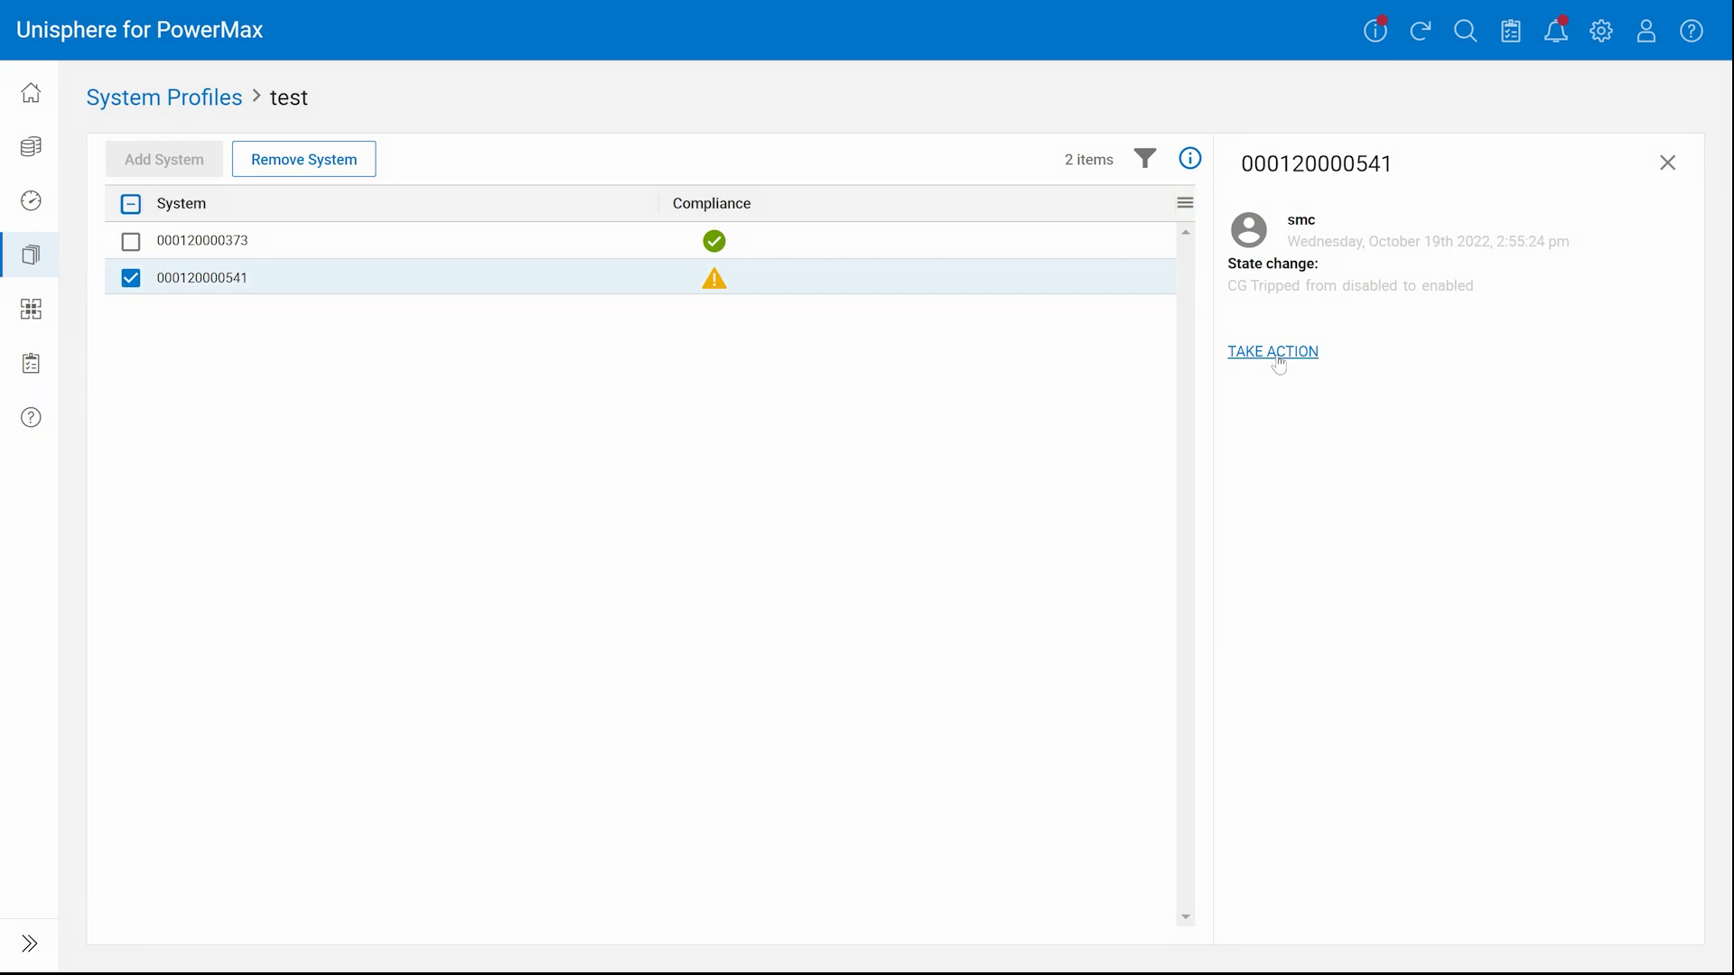
{"action": "left_click", "coordinate": [1274, 352]}
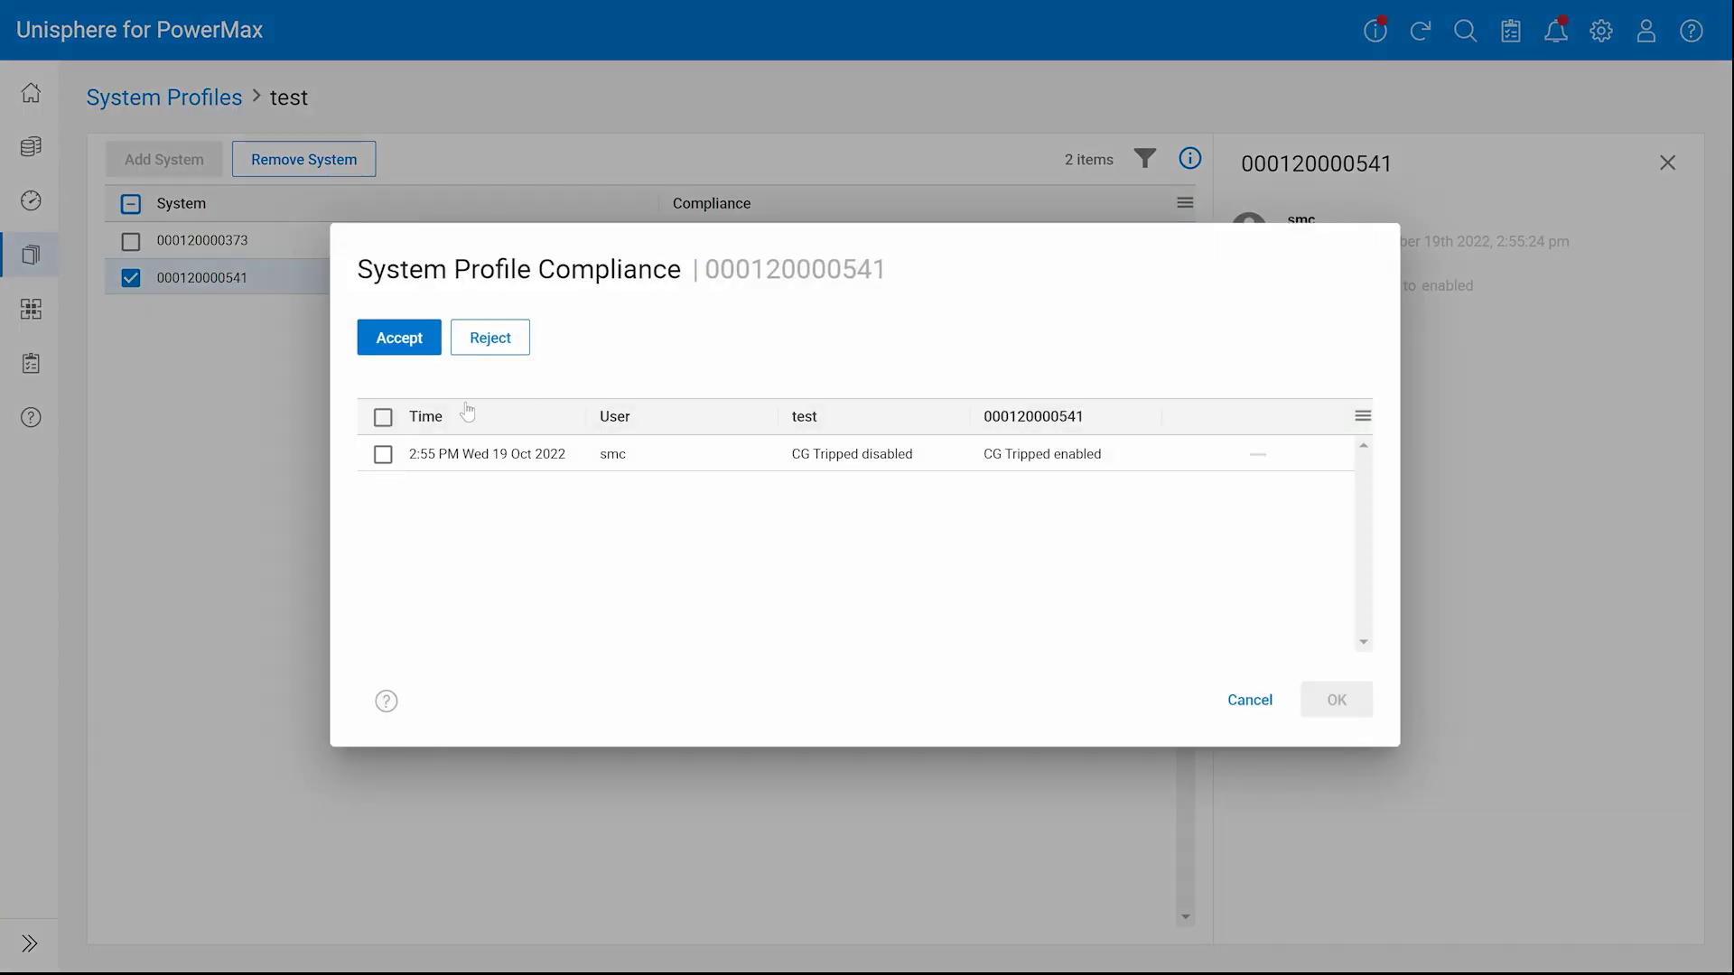
{"action": "left_click", "coordinate": [383, 454]}
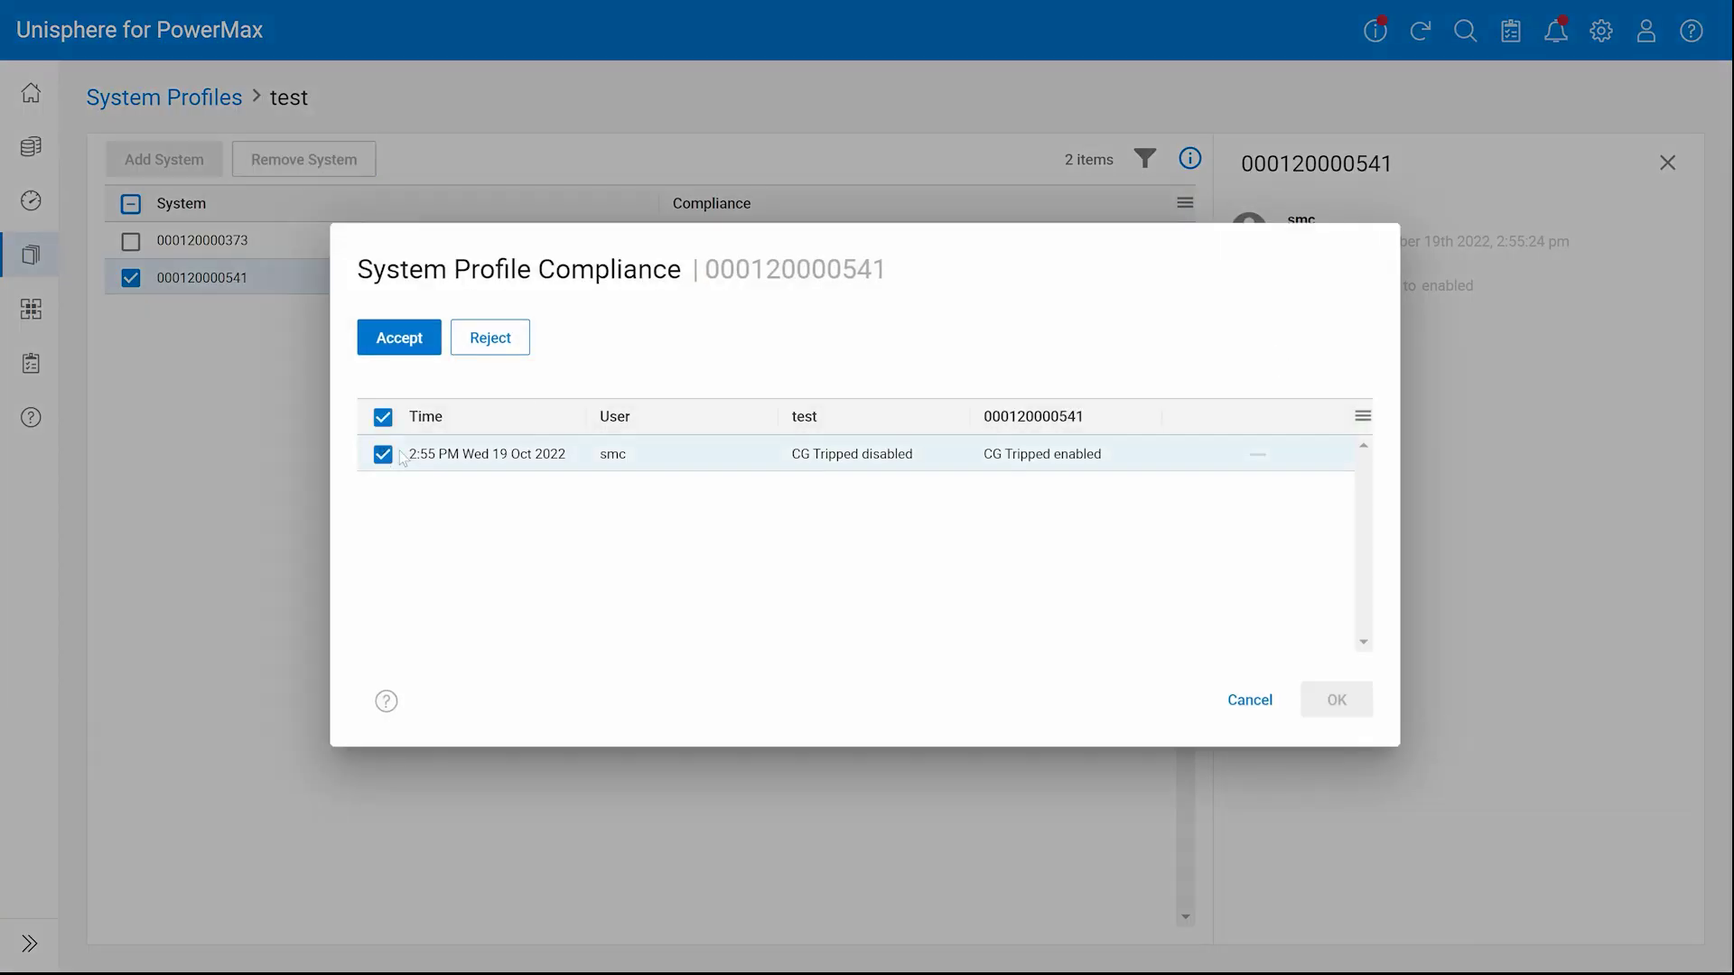
{"action": "left_click", "coordinate": [495, 352]}
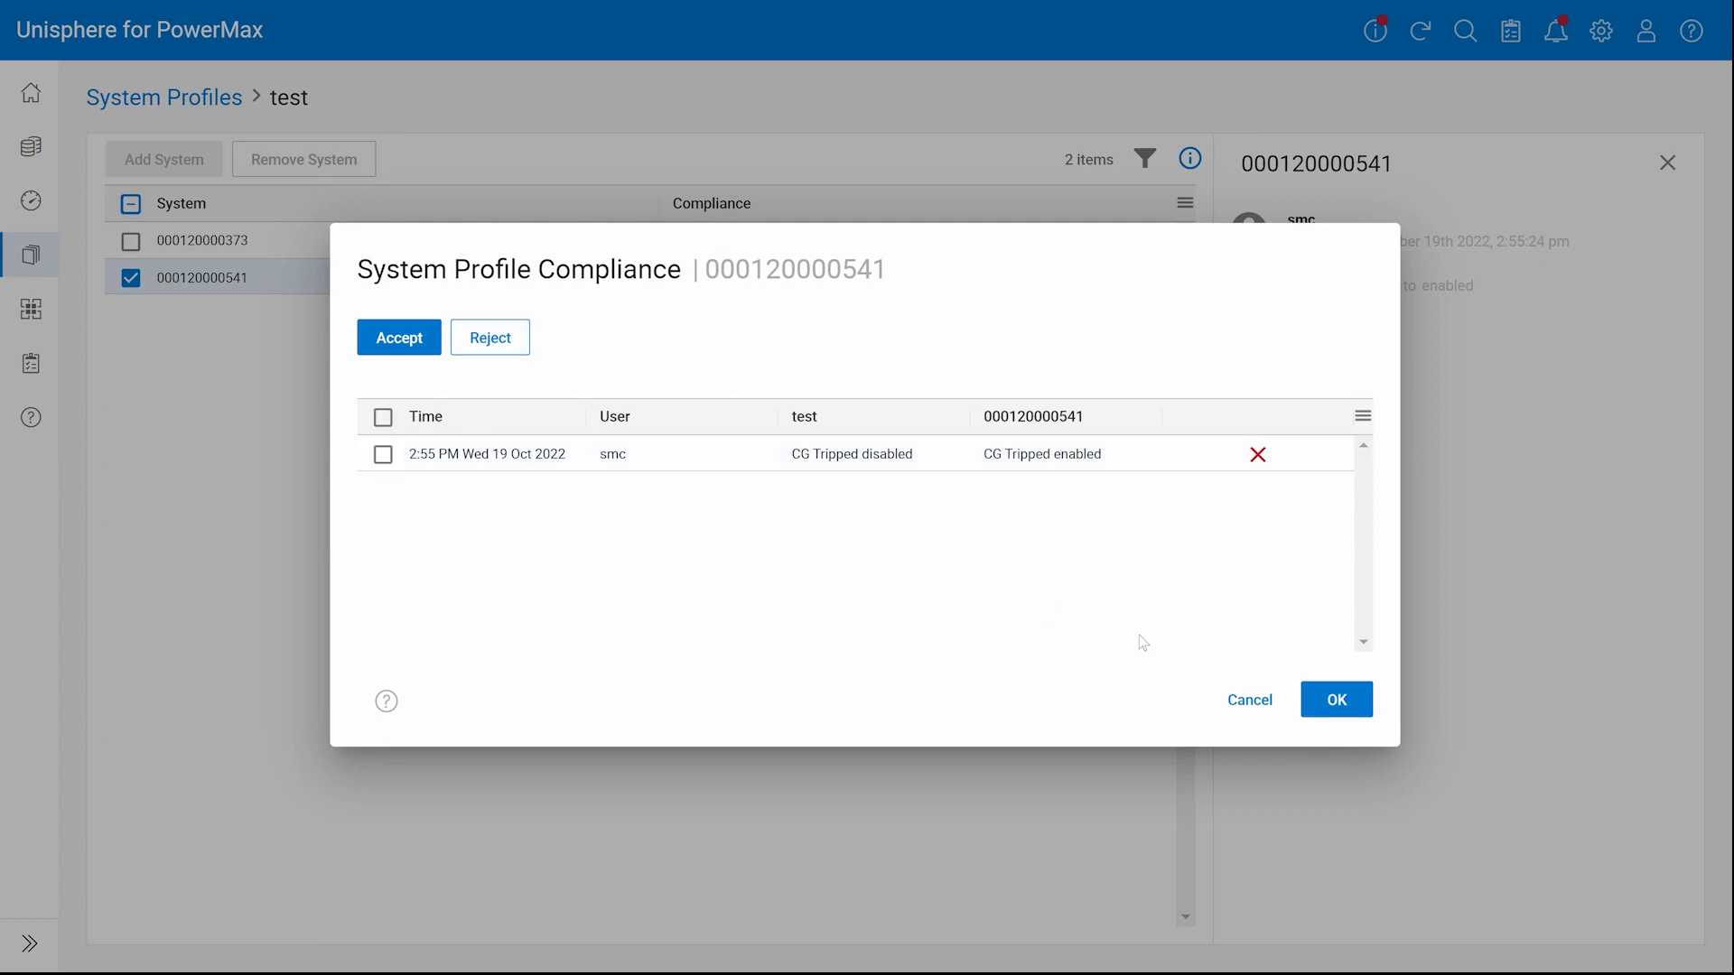
{"action": "left_click", "coordinate": [1325, 706]}
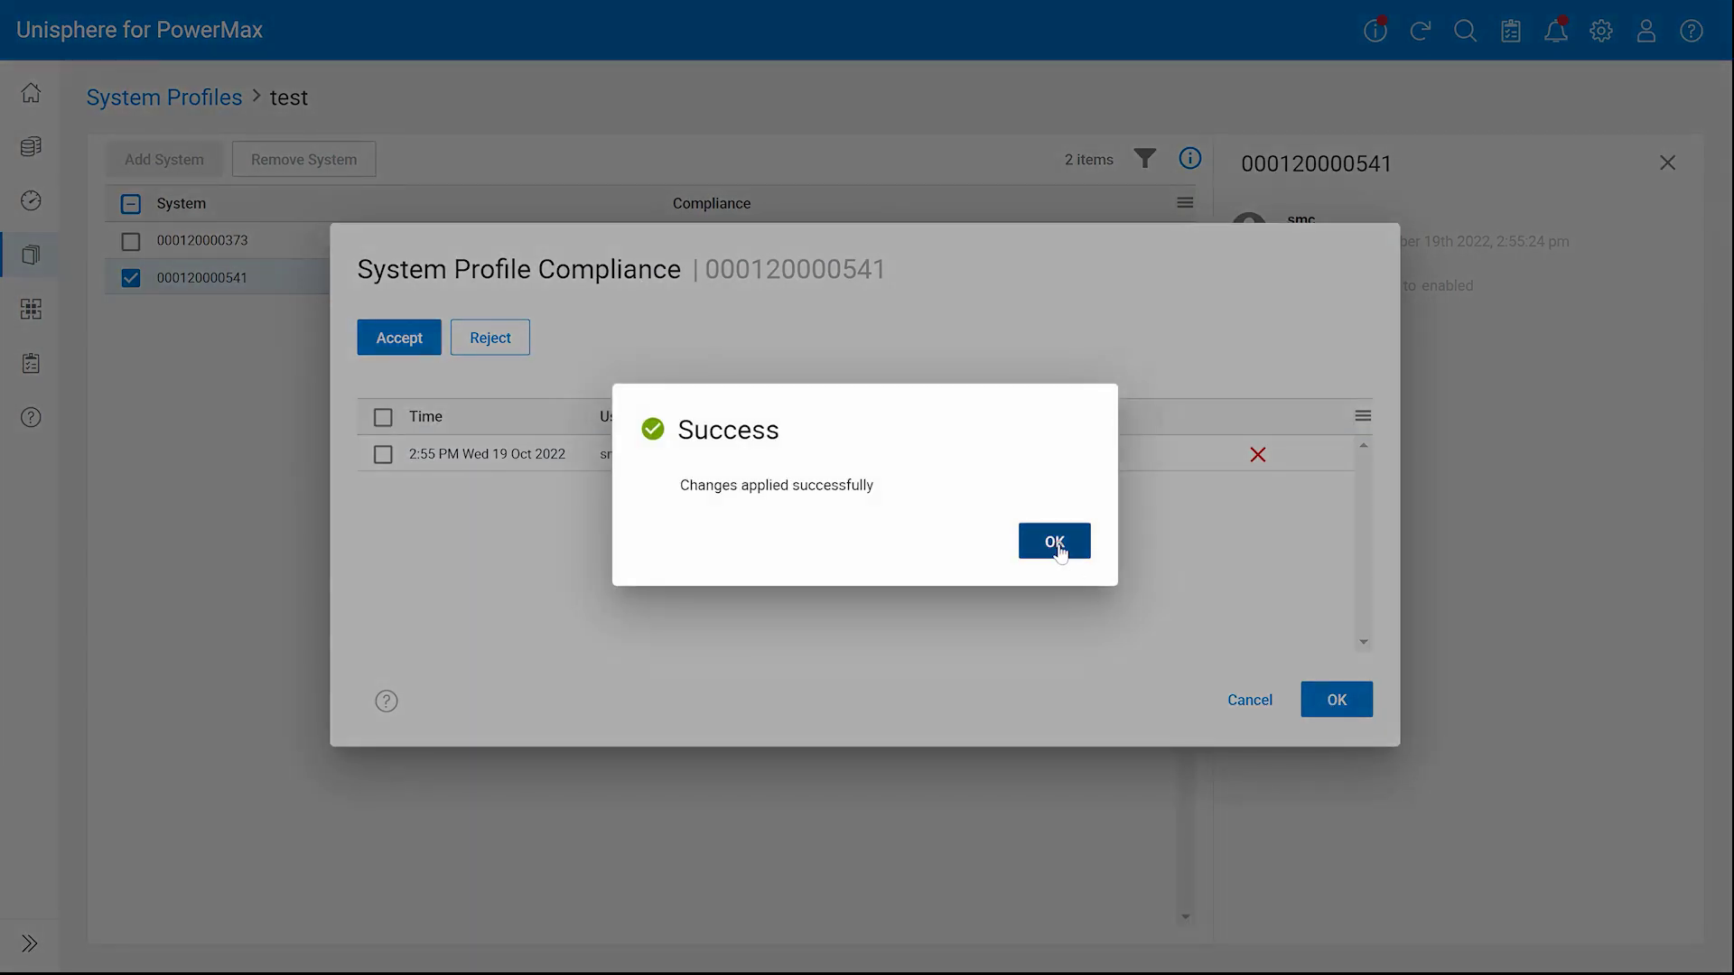
{"action": "left_click", "coordinate": [1058, 544]}
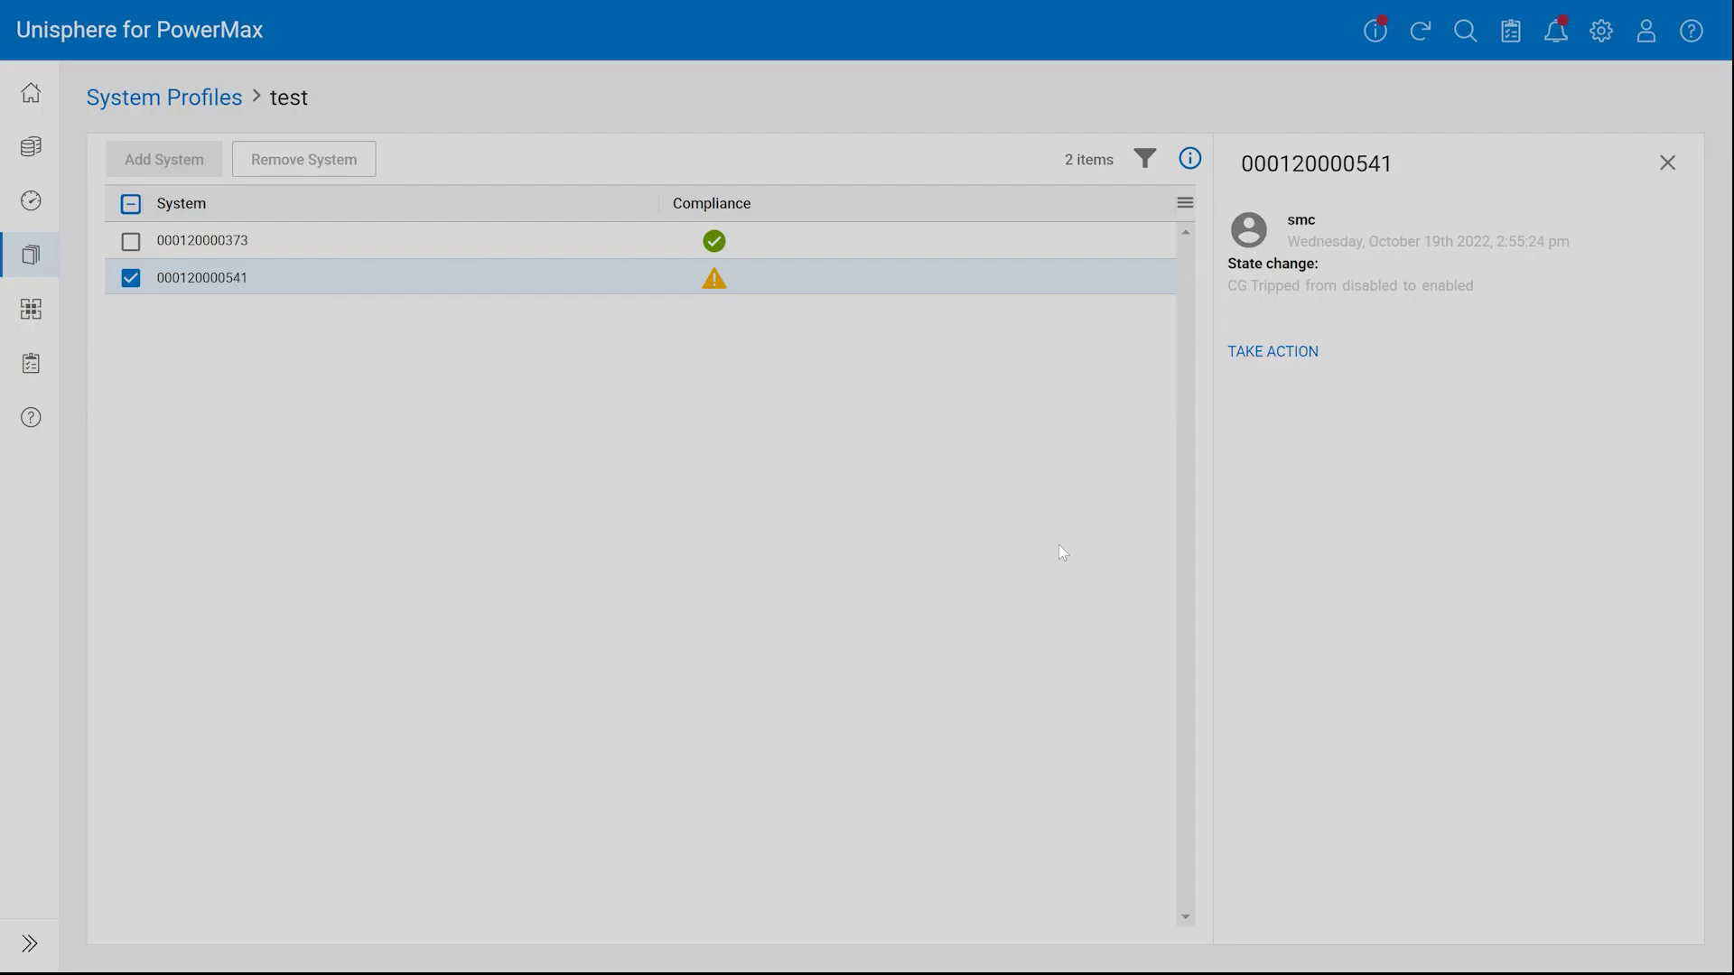